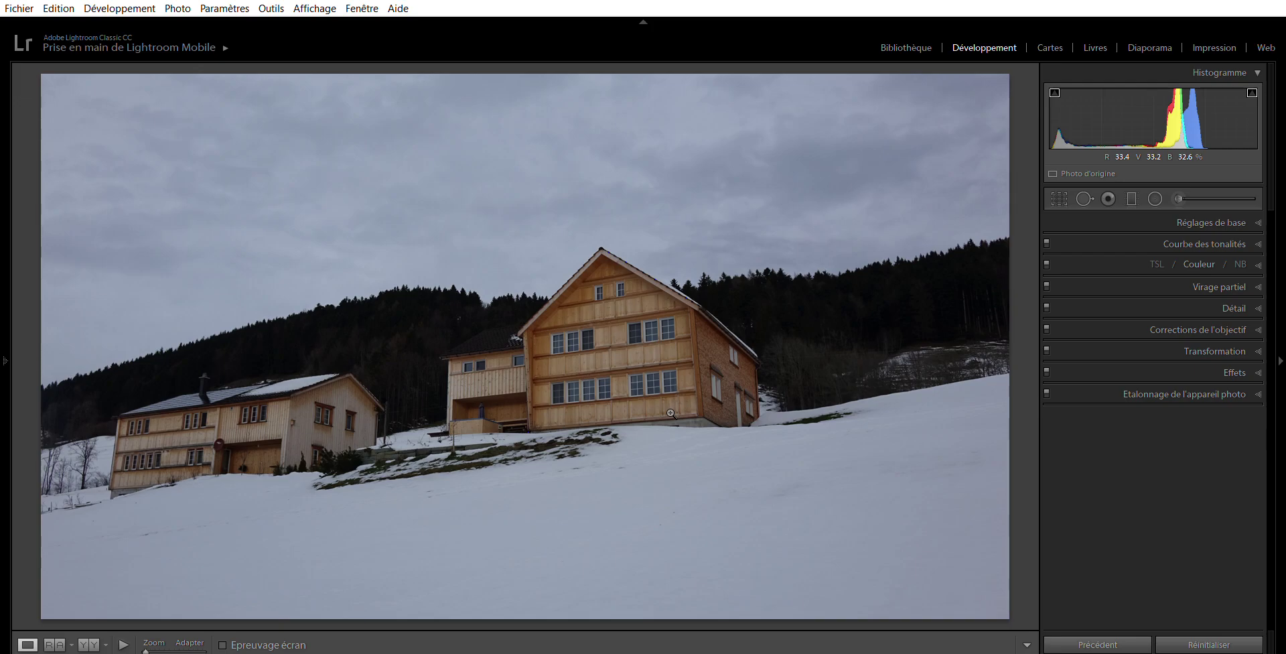
# Step: Crop the photo at its original aspect ratio, trimming mainly the right side and bottom to frame the two houses more tightly
pyautogui.click(1233, 334)
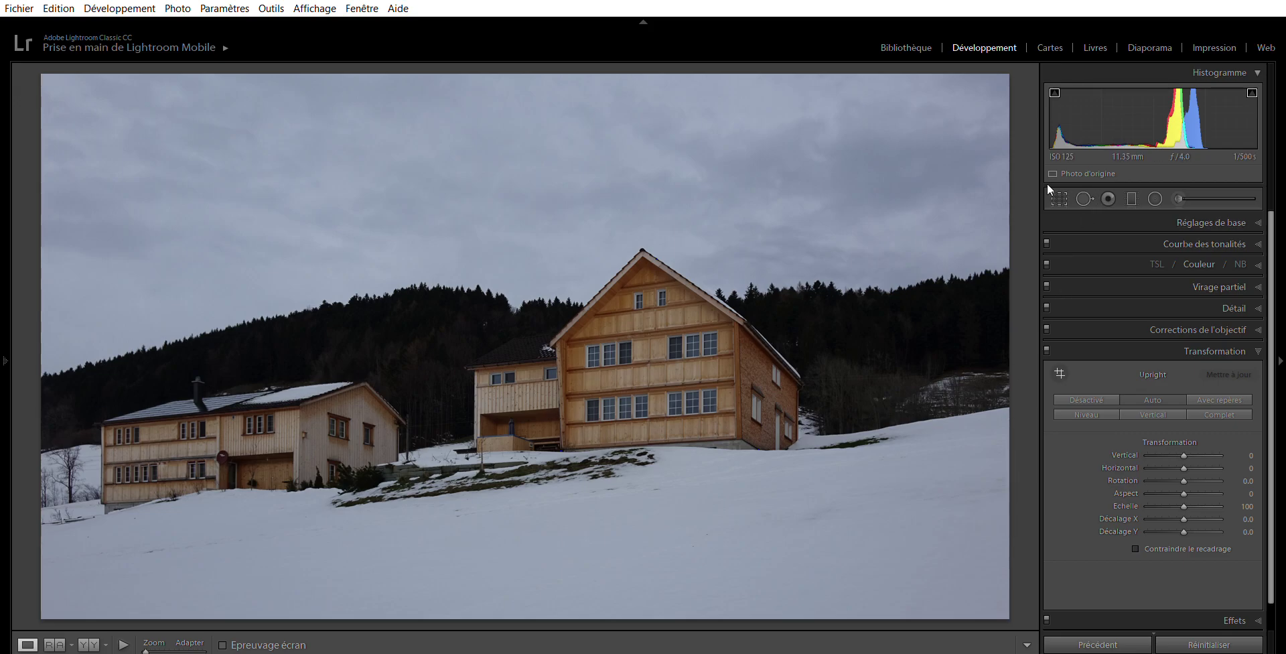
pyautogui.press('r')
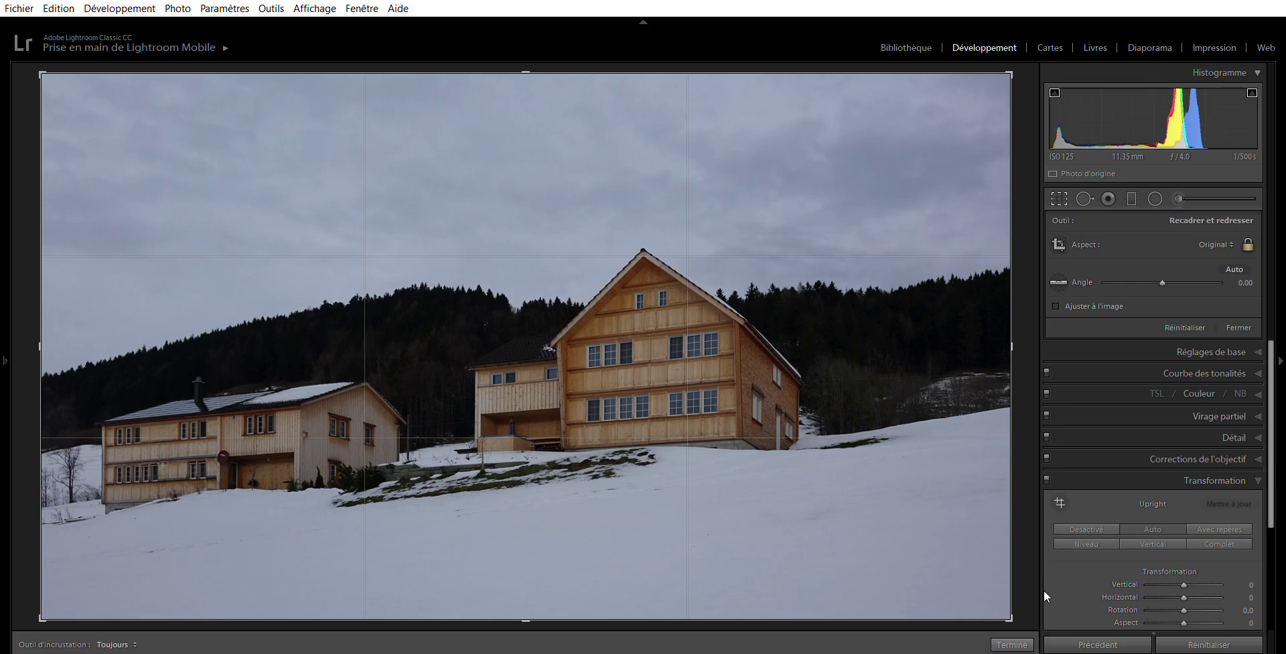
pyautogui.moveTo(1018, 608); pyautogui.dragTo(963, 562)
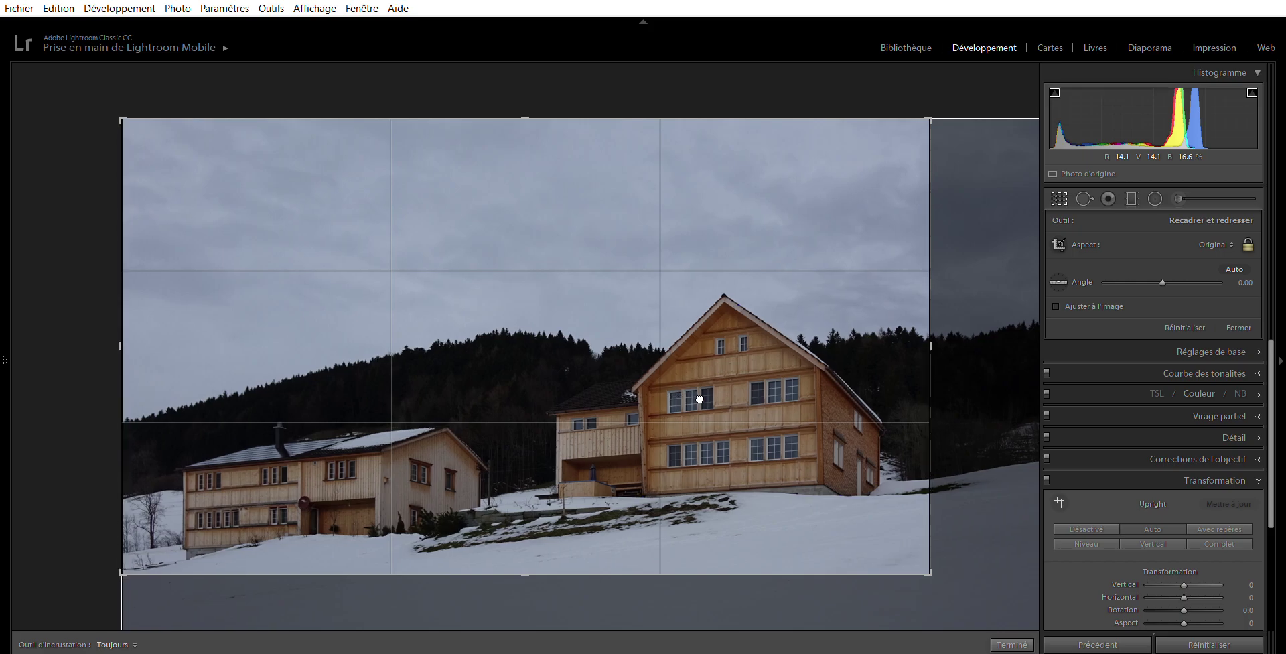
pyautogui.moveTo(735, 397); pyautogui.dragTo(744, 380)
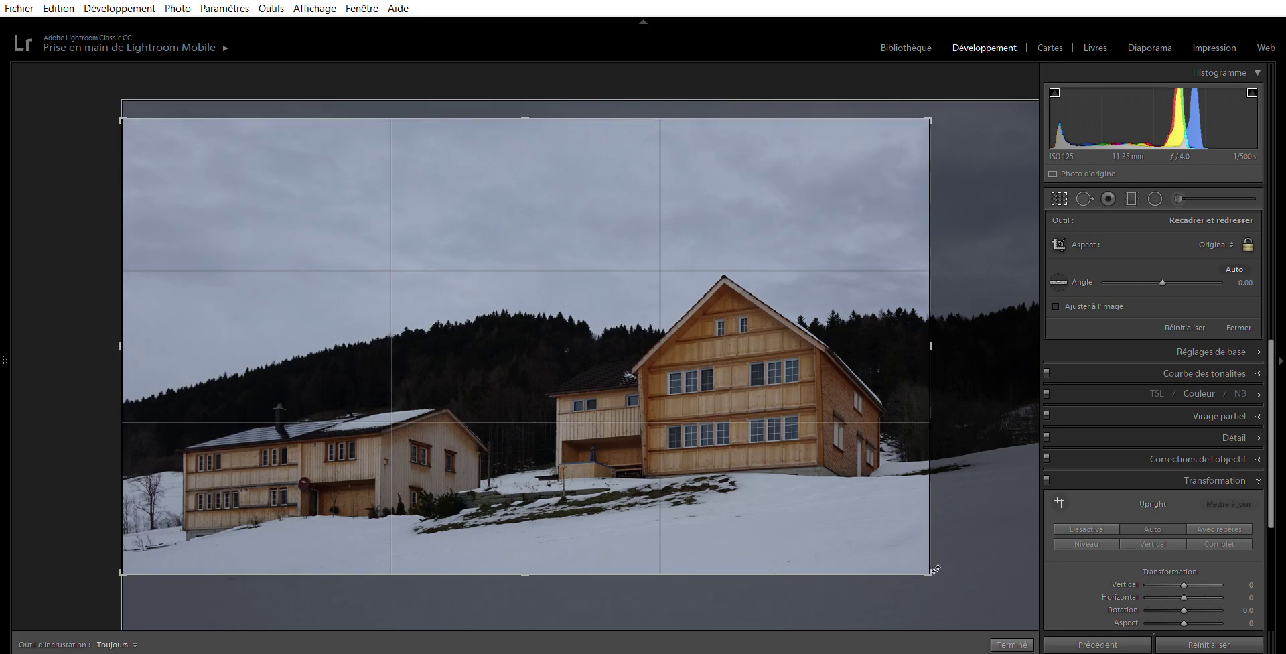
pyautogui.moveTo(929, 574)
pyautogui.mouseDown()
pyautogui.moveTo(949, 573)
pyautogui.moveTo(933, 560)
pyautogui.mouseUp()
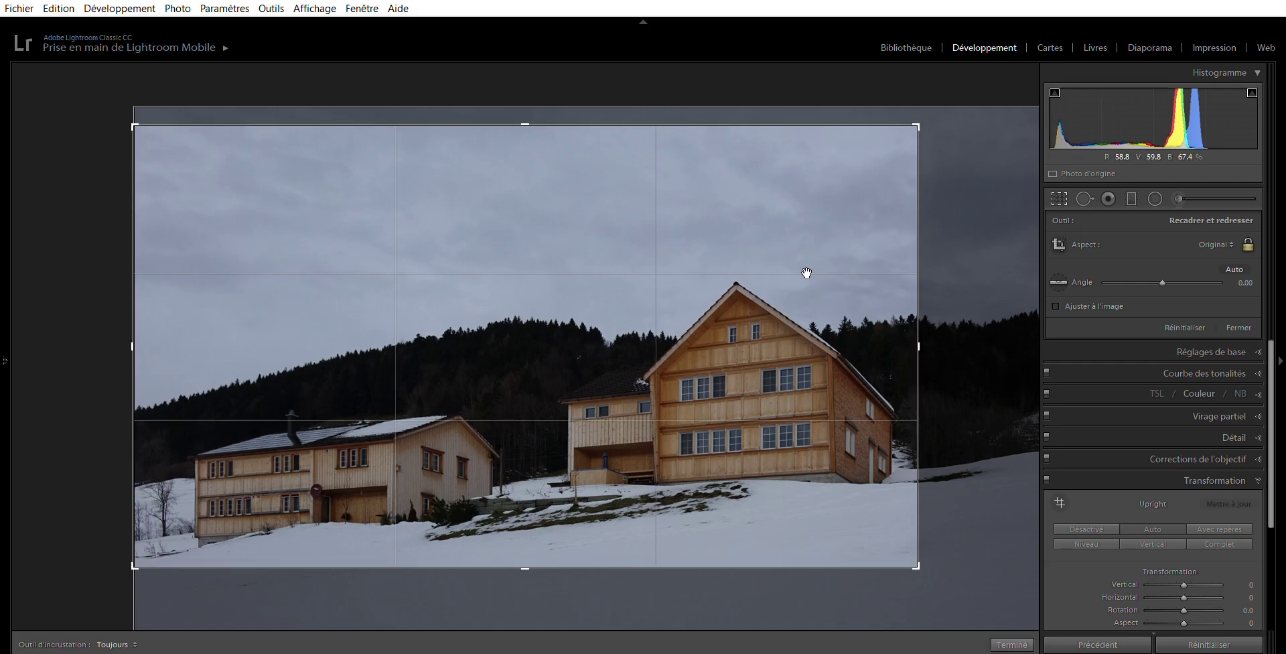
pyautogui.moveTo(787, 279); pyautogui.dragTo(788, 266)
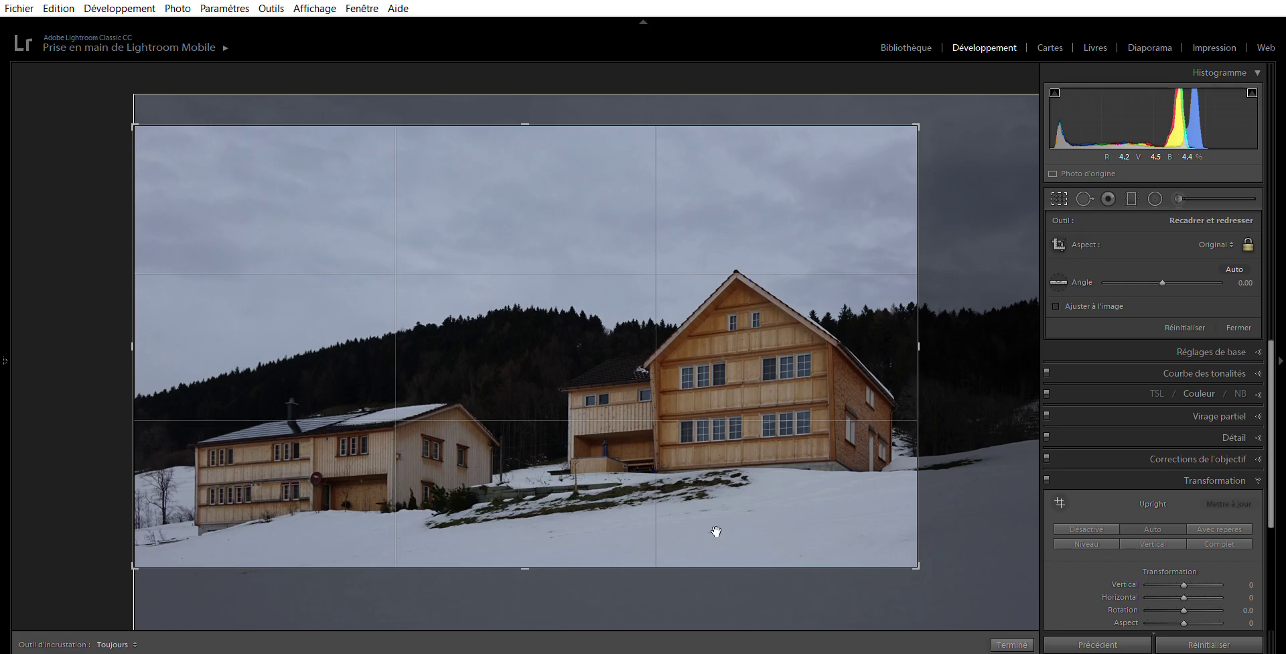
pyautogui.click(1010, 630)
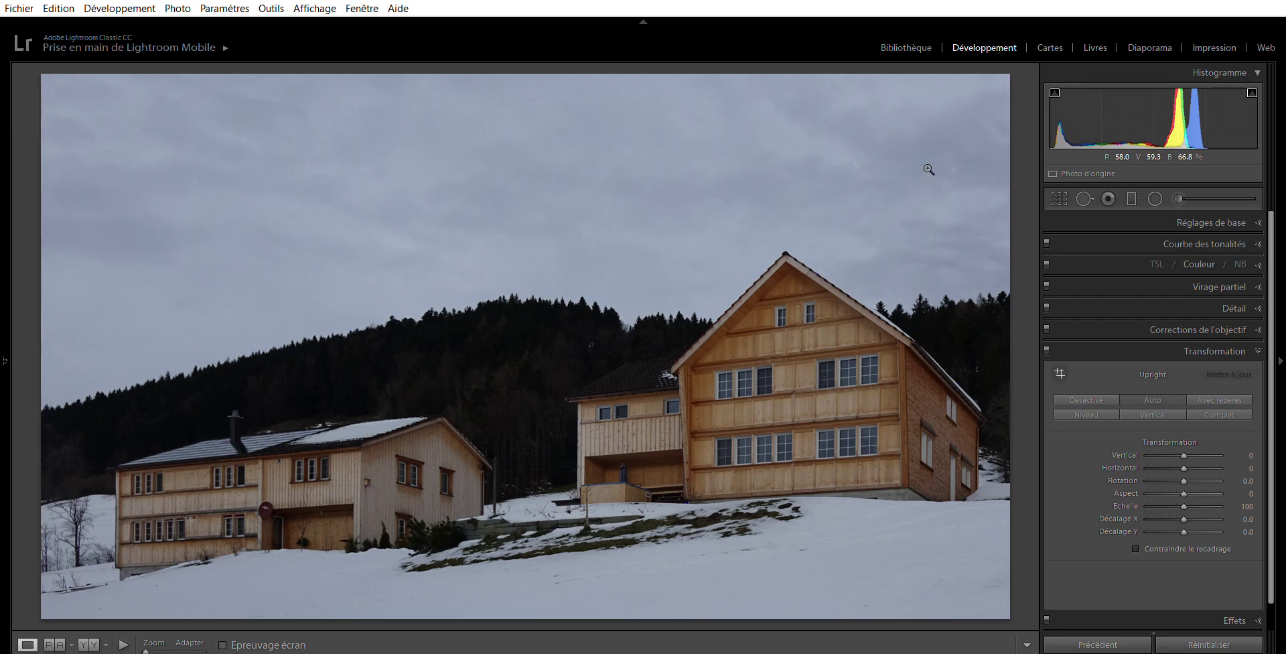
# Step: Try the automatic white balance, revert it, and set a custom temperature of +10
pyautogui.click(1247, 207)
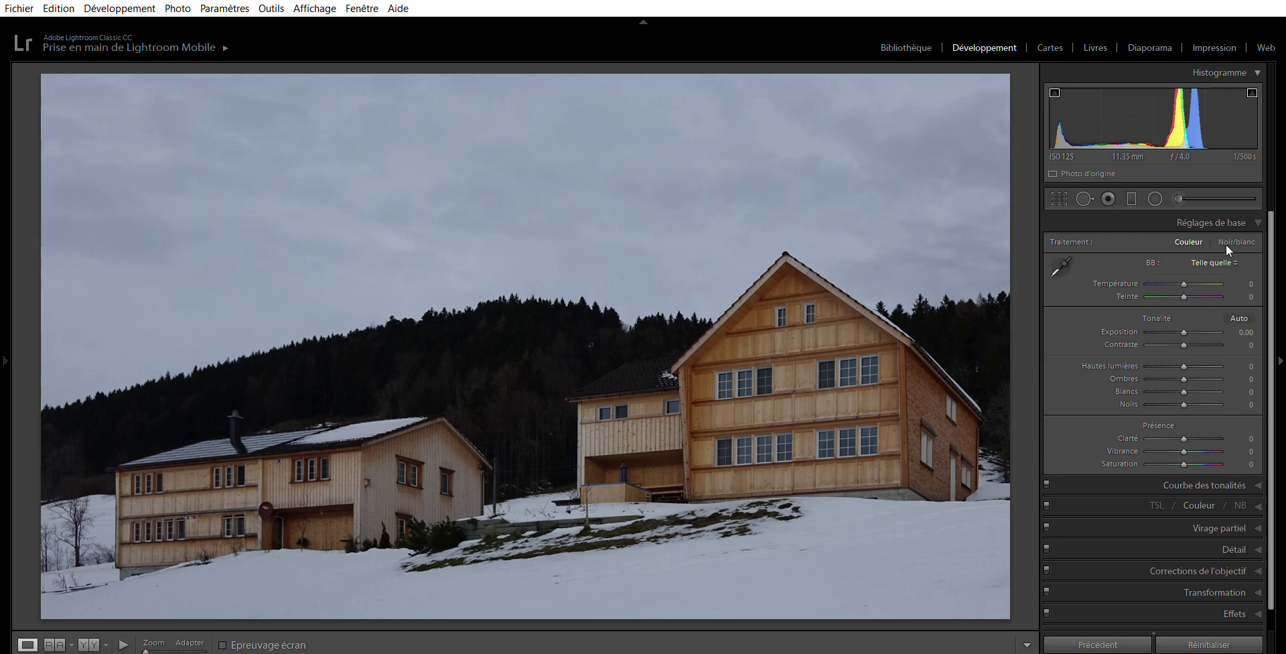
pyautogui.hotkey('ctrl', 'shift', 'u')
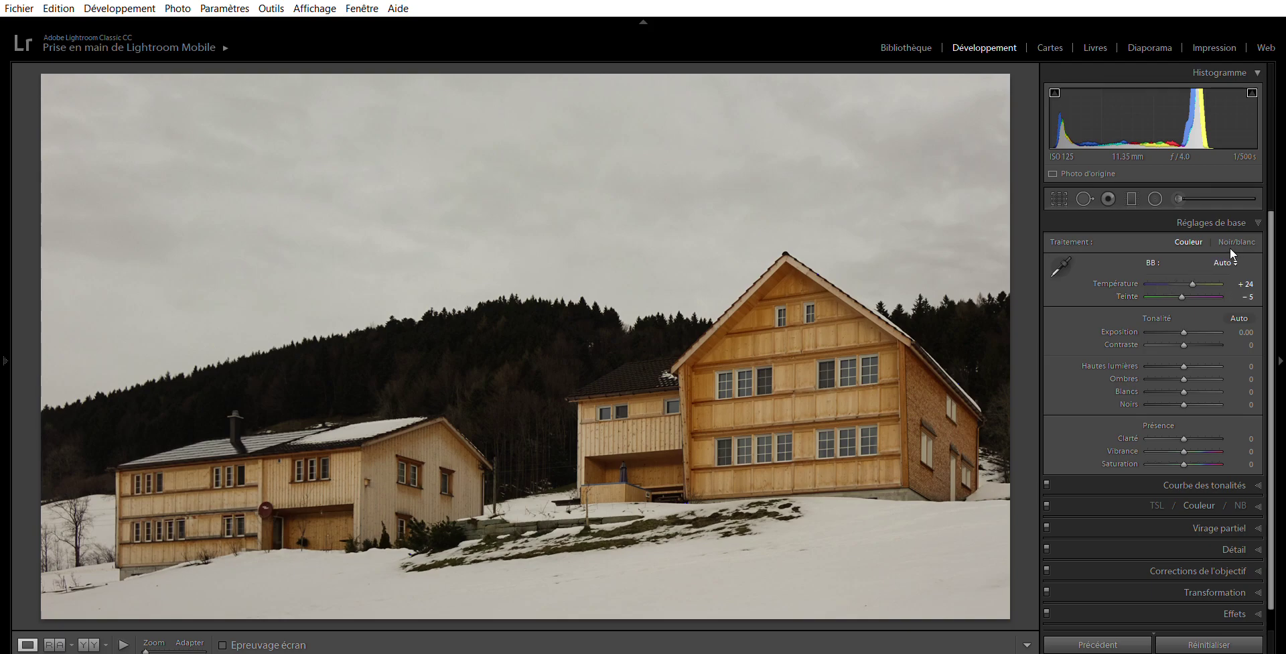
pyautogui.click(1187, 261)
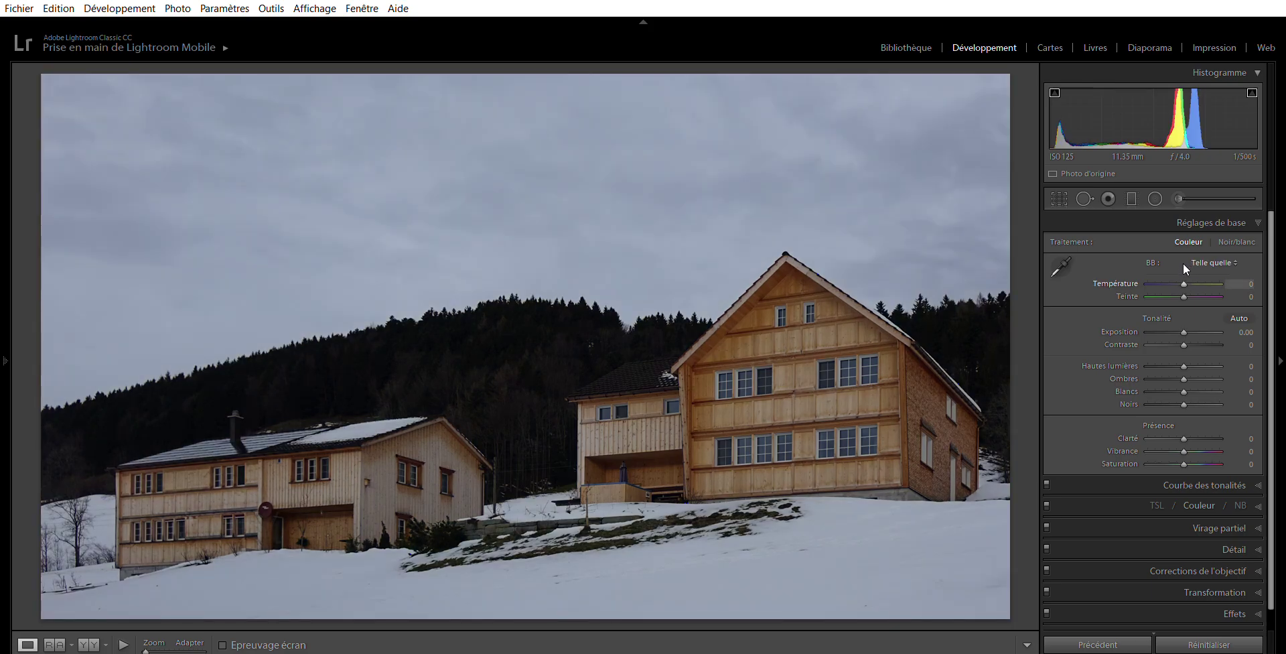
pyautogui.press('Up')
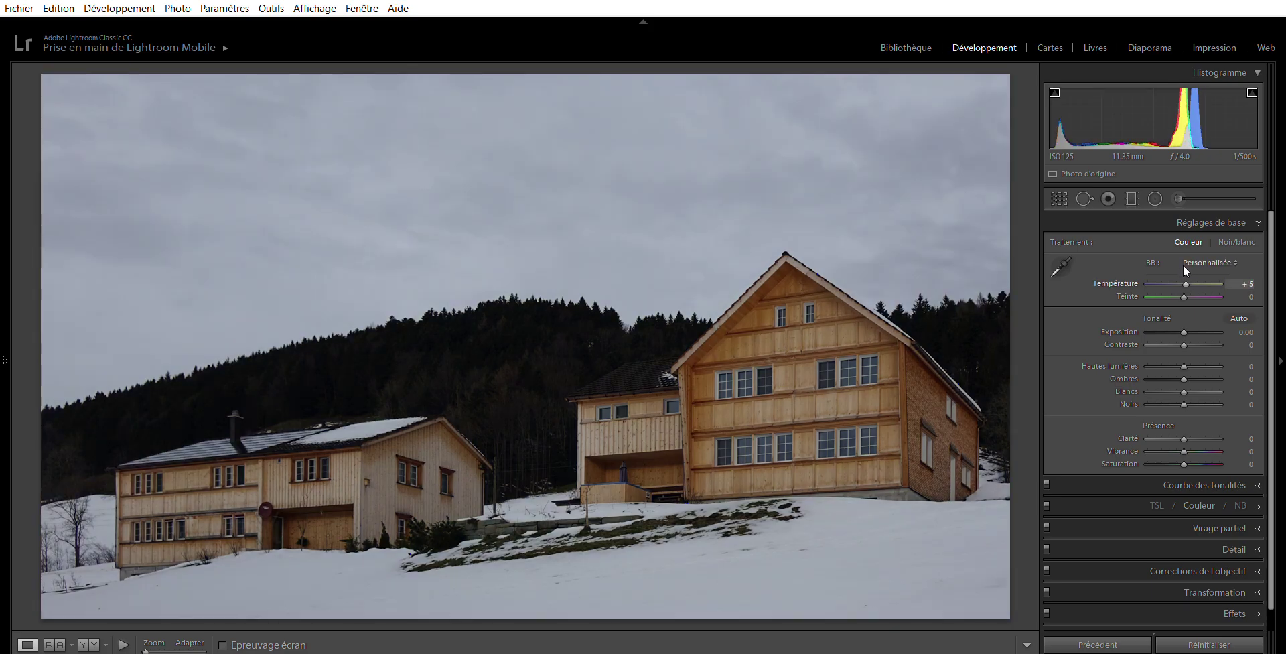
pyautogui.press('Up')
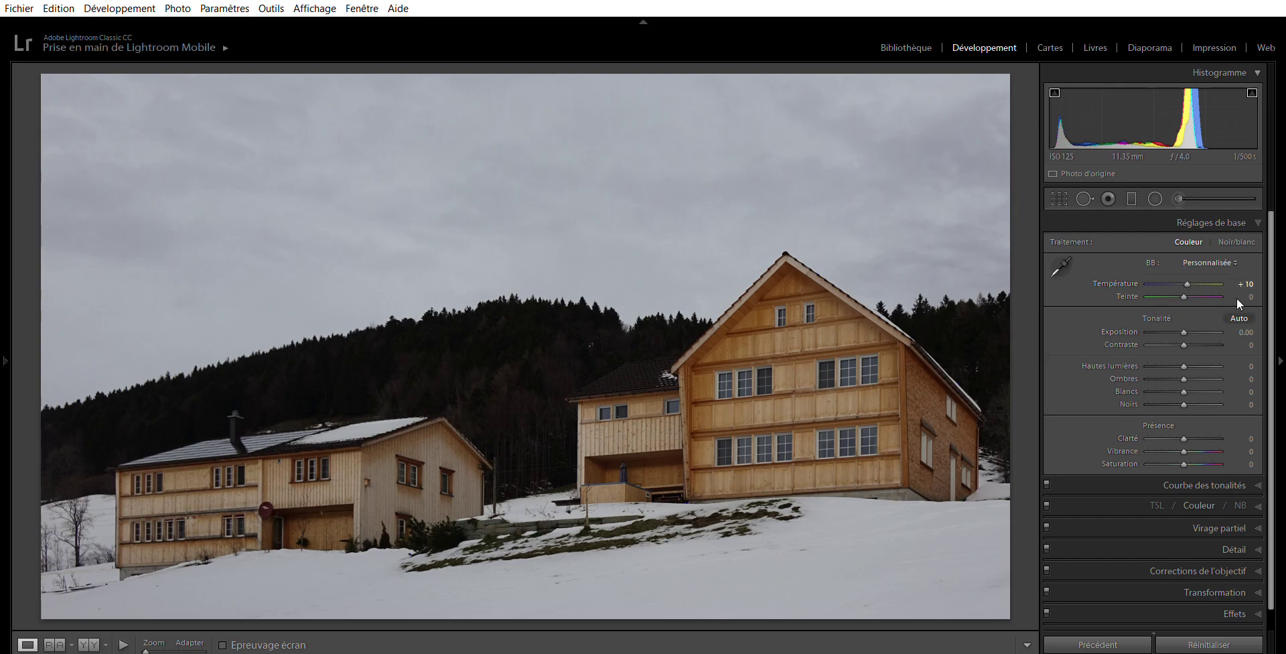
# Step: Try the automatic tone adjustment and reset the tone settings
pyautogui.hotkey('ctrl', 'u')
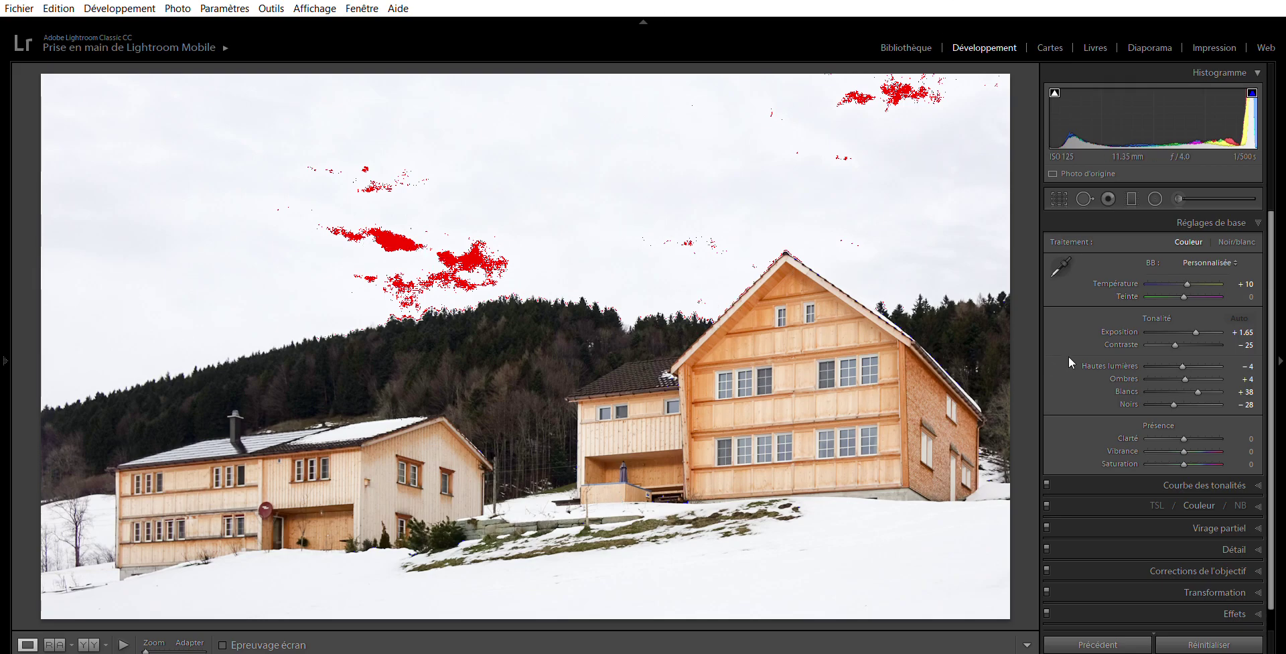
pyautogui.doubleClick(1153, 302)
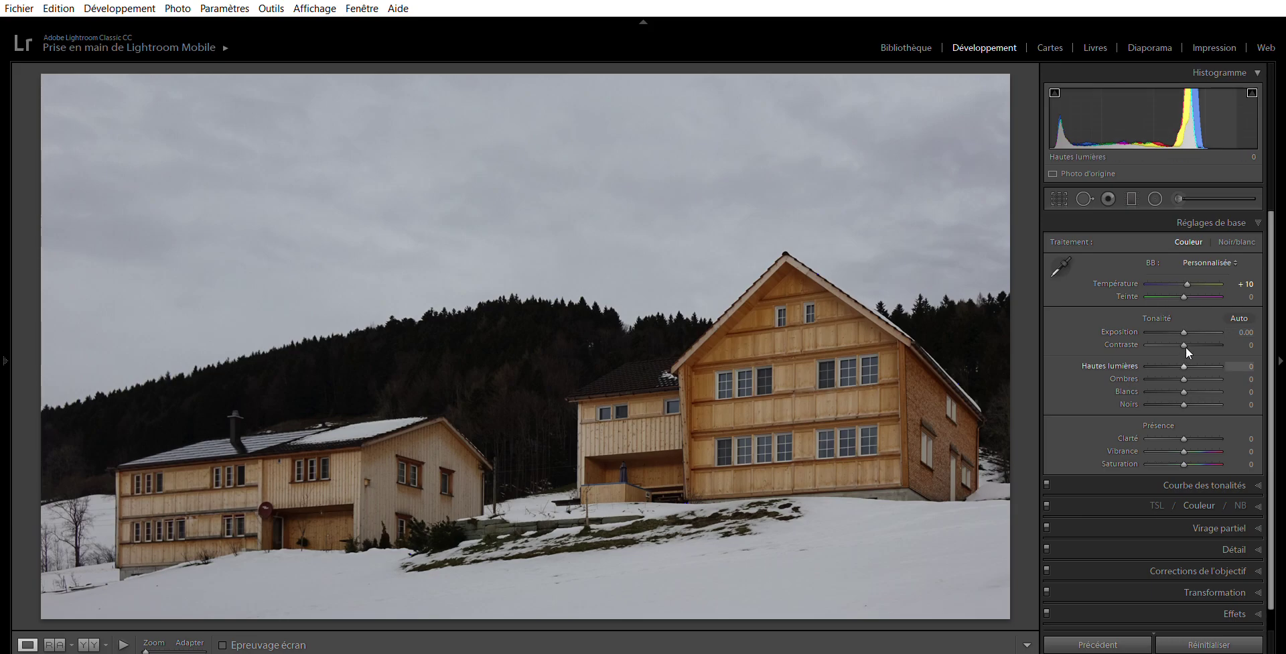
# Step: Set the photo's tone values to highlights −94, shadows +78, whites +63 and blacks −17
pyautogui.moveTo(1182, 349); pyautogui.dragTo(1151, 346)
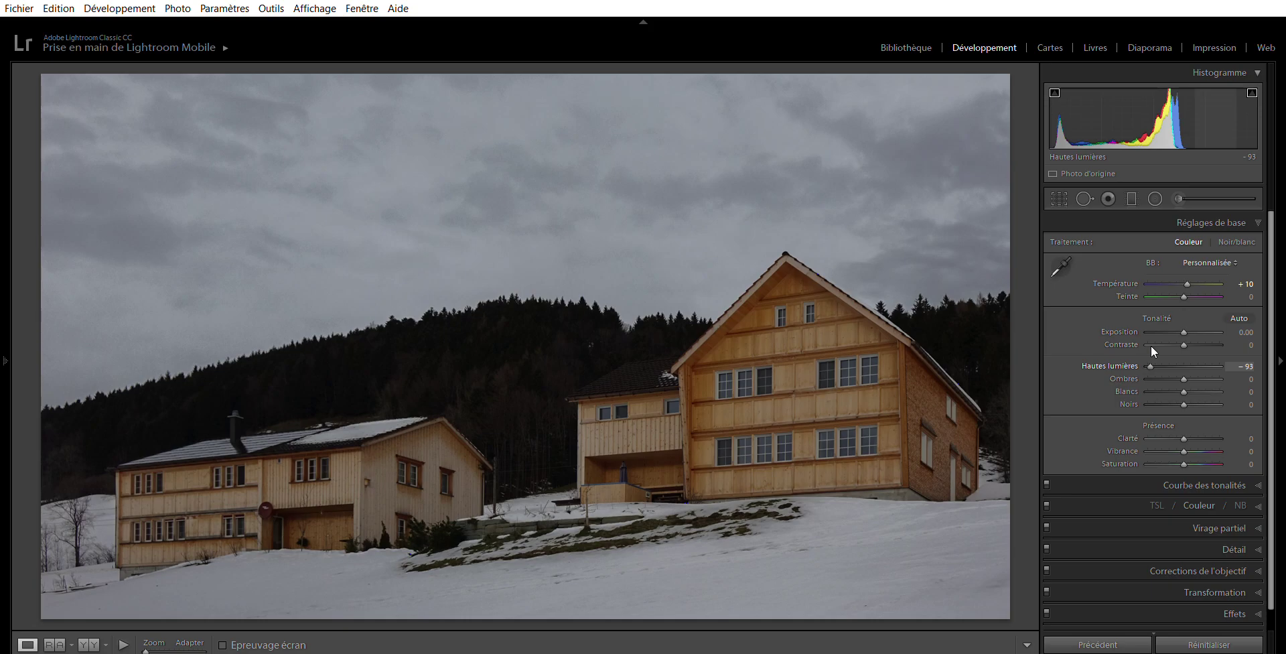
pyautogui.moveTo(1150, 346); pyautogui.dragTo(1212, 363)
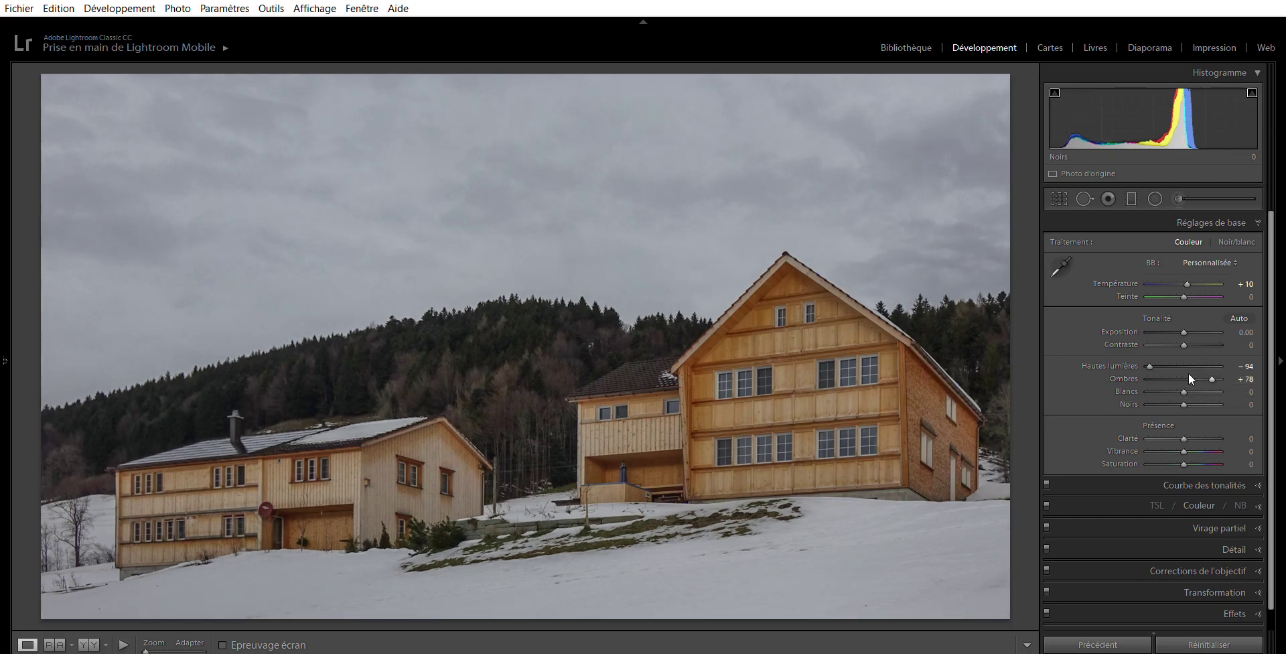
pyautogui.moveTo(1184, 375); pyautogui.dragTo(1189, 377)
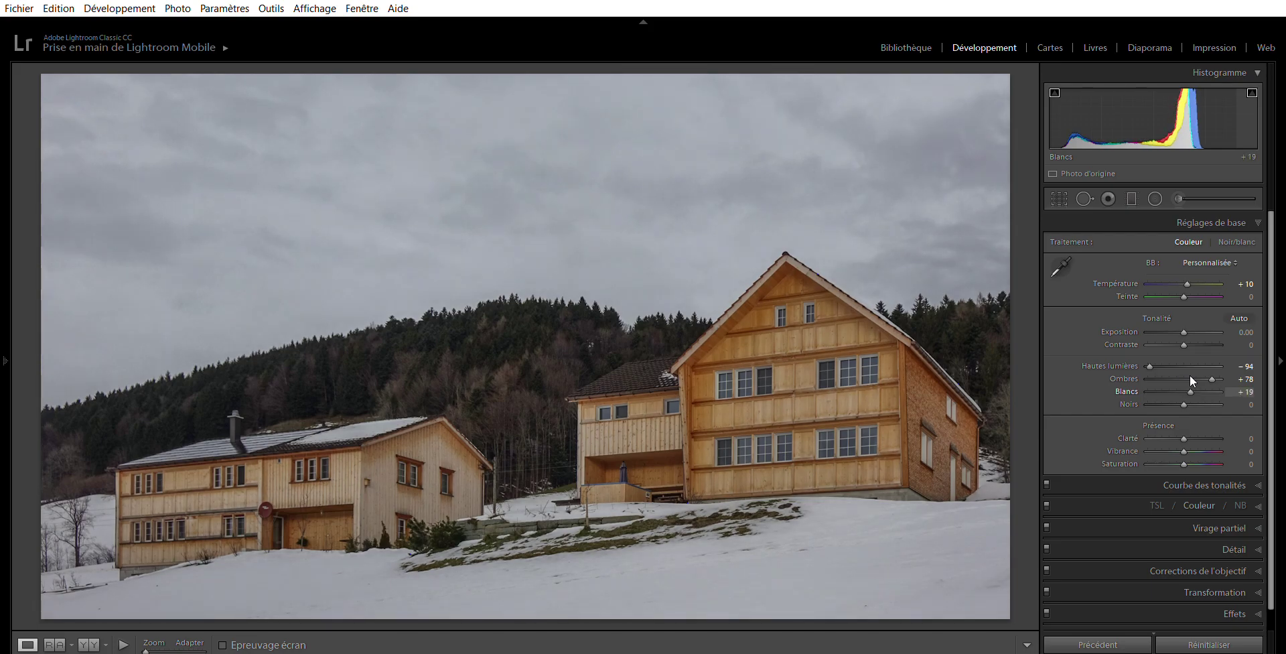
pyautogui.moveTo(1189, 375); pyautogui.dragTo(1205, 376)
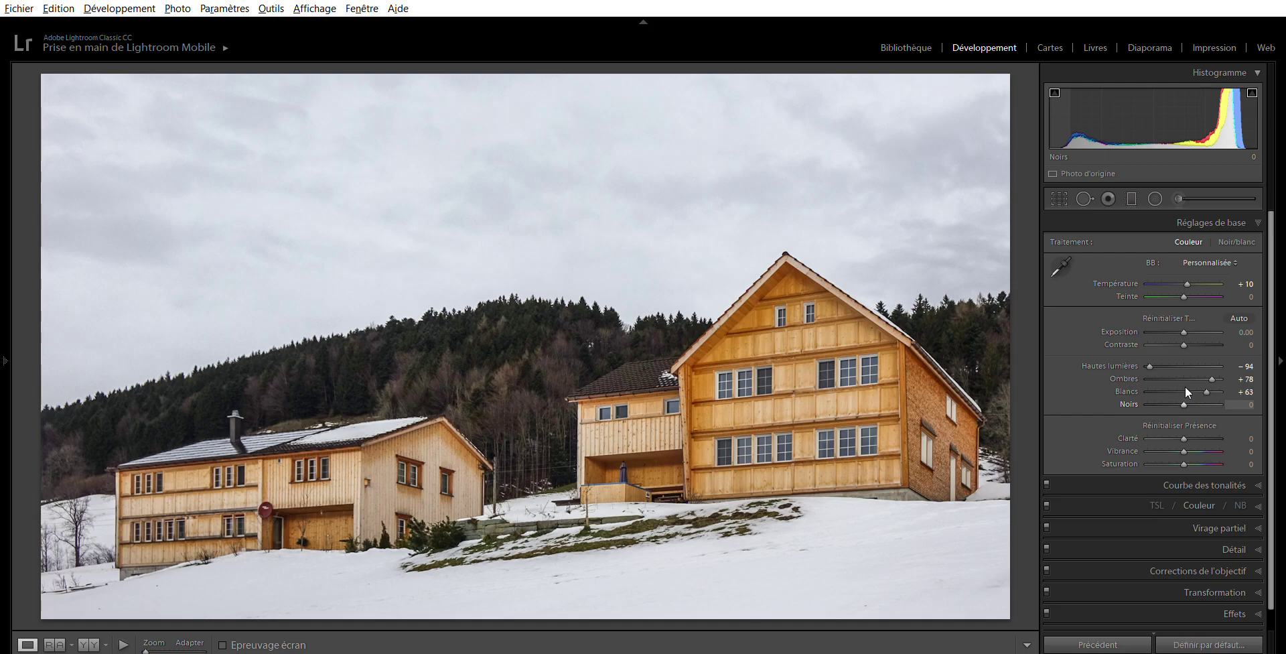
pyautogui.moveTo(1184, 387); pyautogui.dragTo(1182, 386)
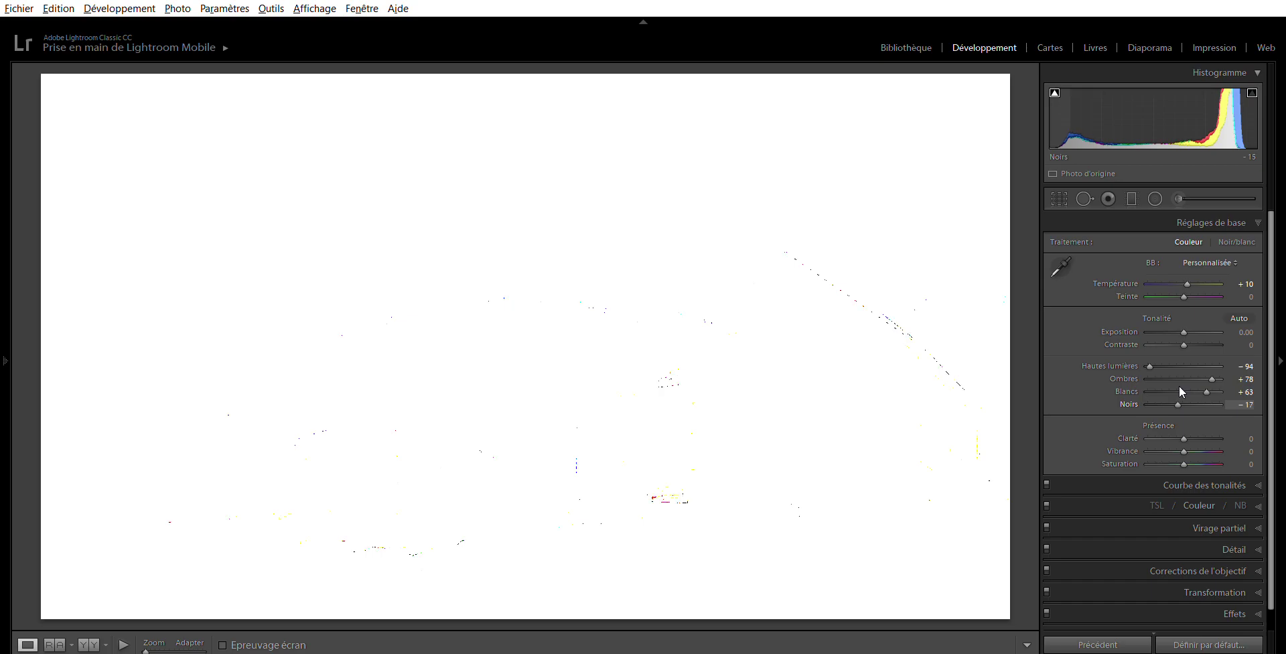
pyautogui.moveTo(1179, 386); pyautogui.dragTo(1179, 386)
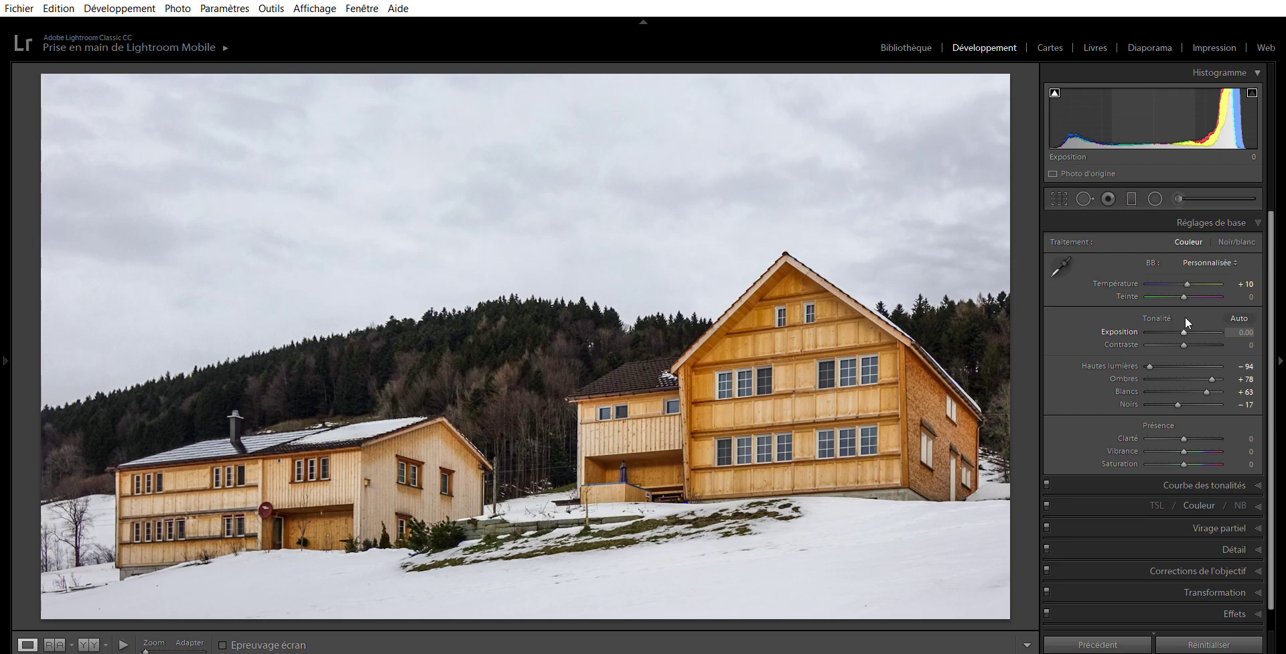
# Step: Raise the photo's exposure to +0.30
pyautogui.press('Up')
pyautogui.press('Up')
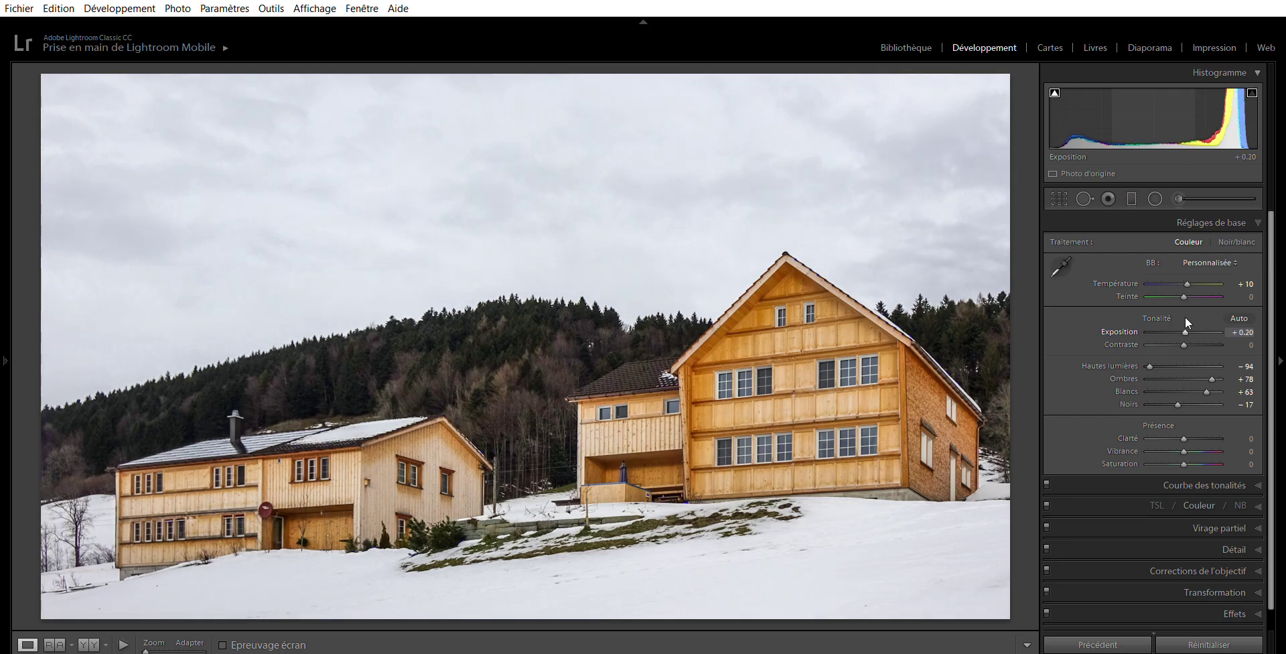
pyautogui.press('Up')
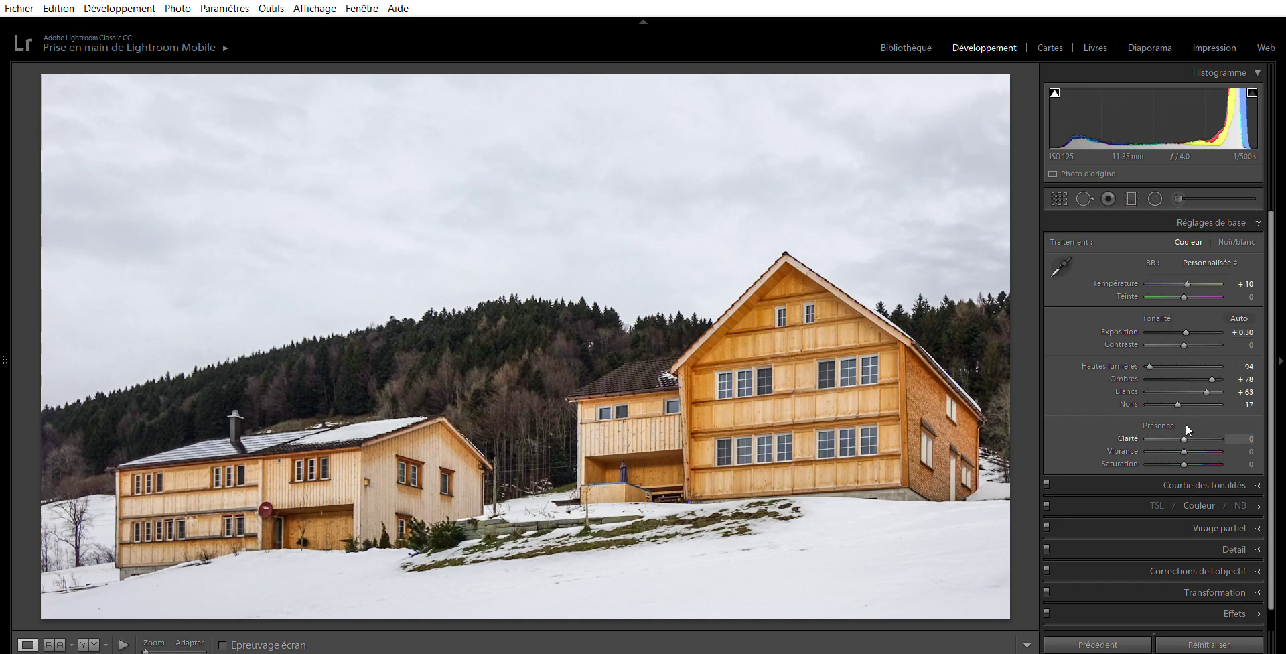
# Step: Sharpen the photo with a gain of 58 and masking of 67, judging the large house at 1:1
pyautogui.scroll(1, 1183, 423)
pyautogui.scroll(1, 1183, 427)
pyautogui.click(1226, 531)
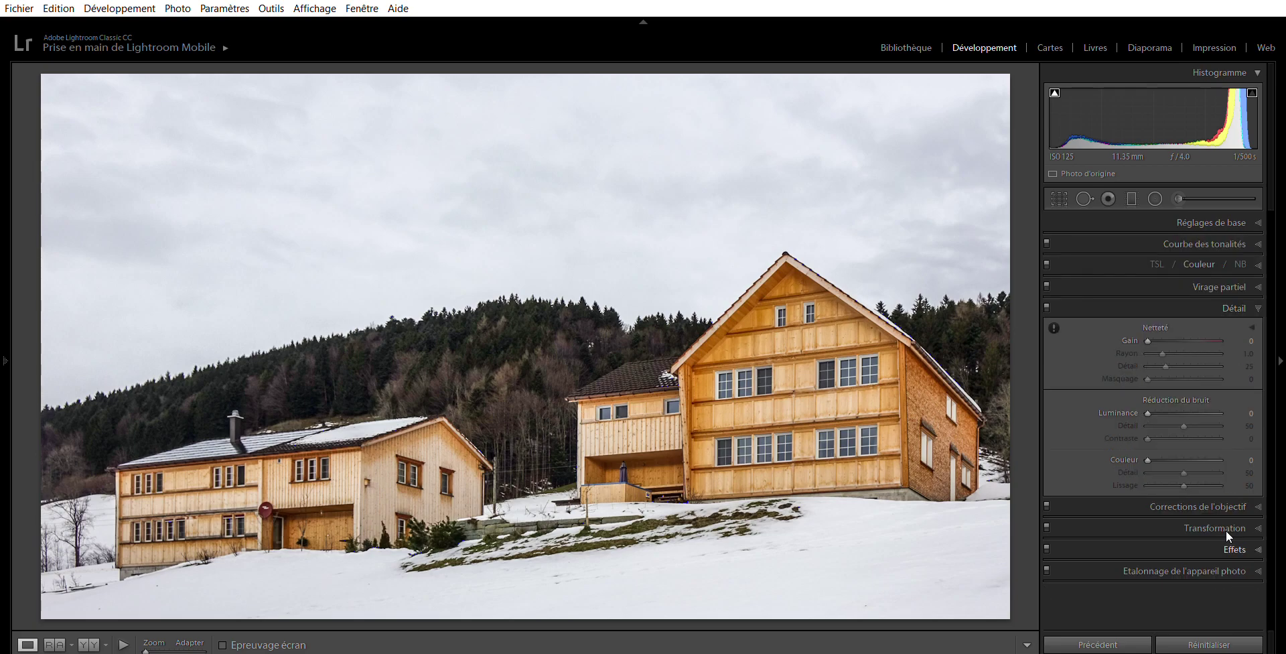
pyautogui.click(756, 358)
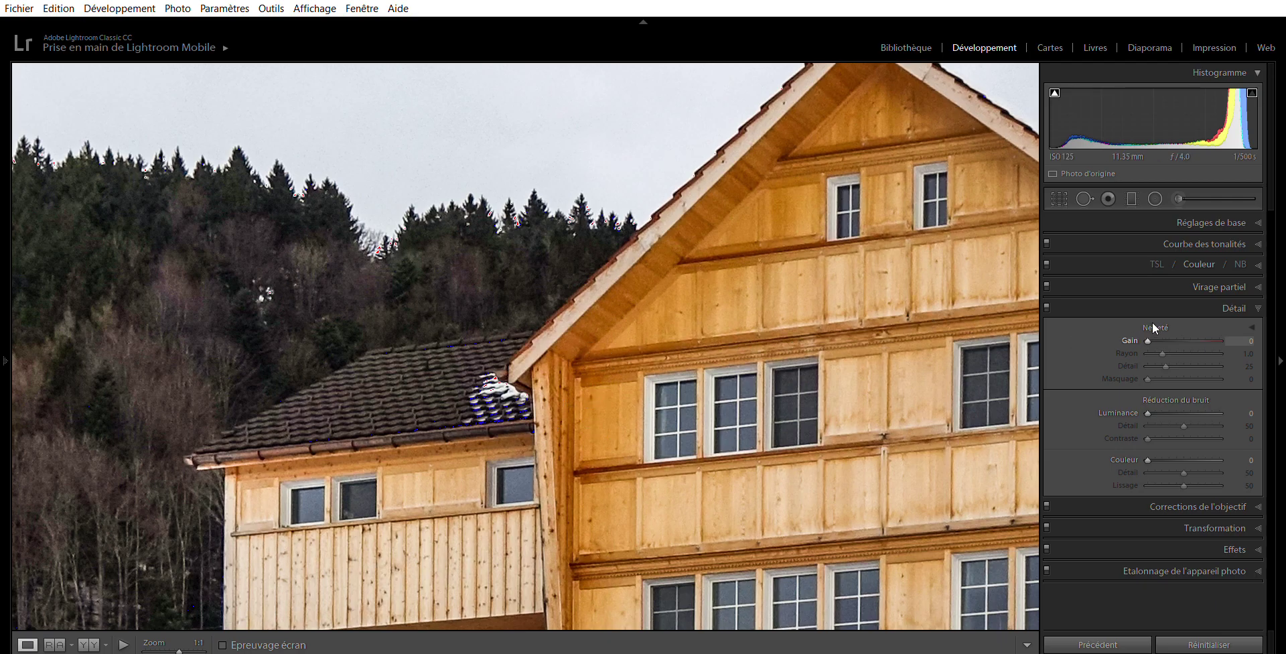
pyautogui.moveTo(1149, 326); pyautogui.dragTo(1167, 327)
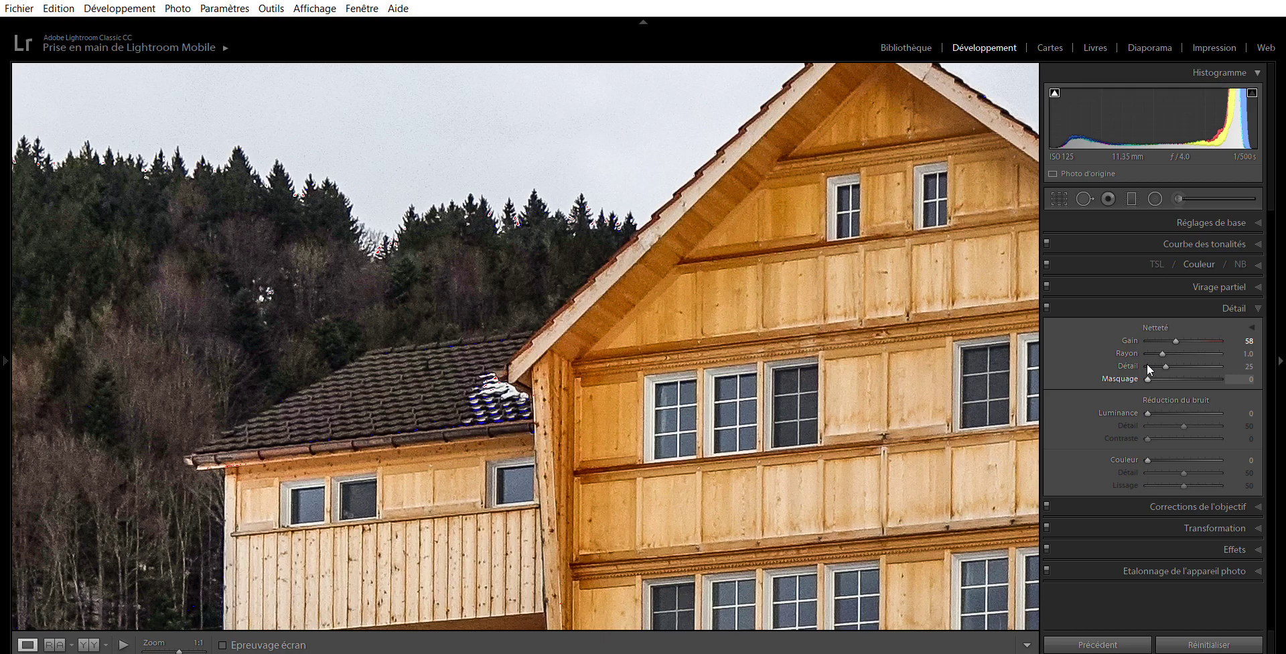
pyautogui.moveTo(1147, 363); pyautogui.dragTo(1188, 364)
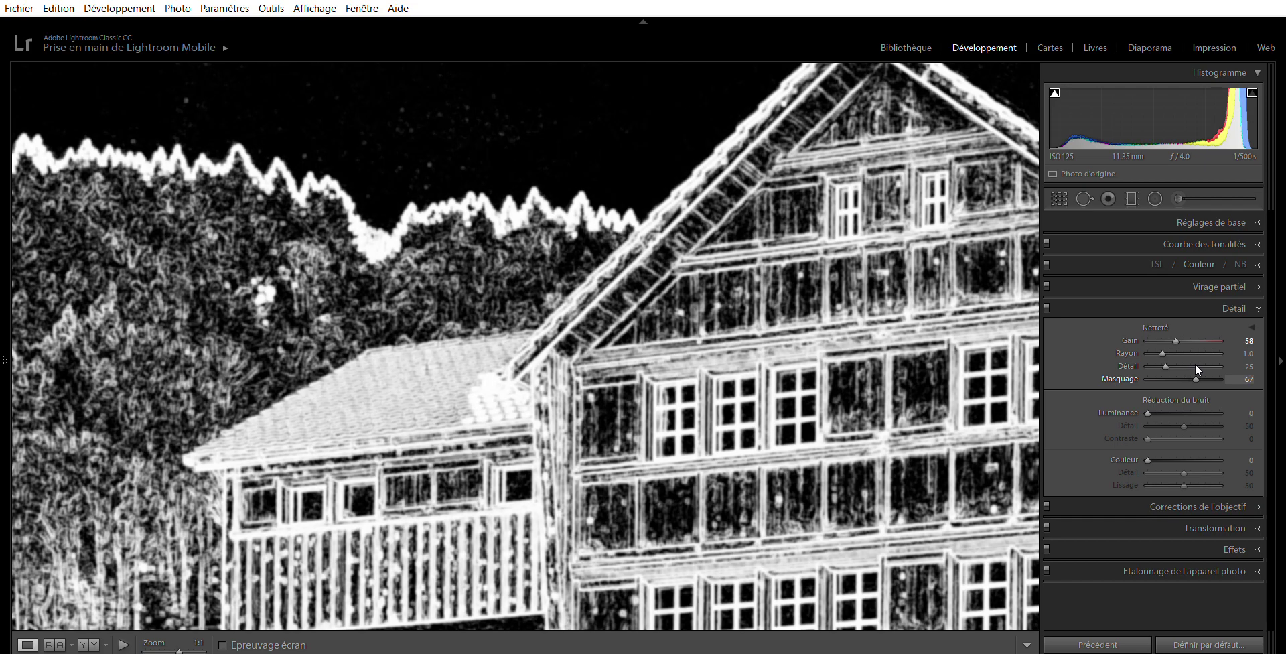
pyautogui.moveTo(1195, 363); pyautogui.dragTo(1194, 363)
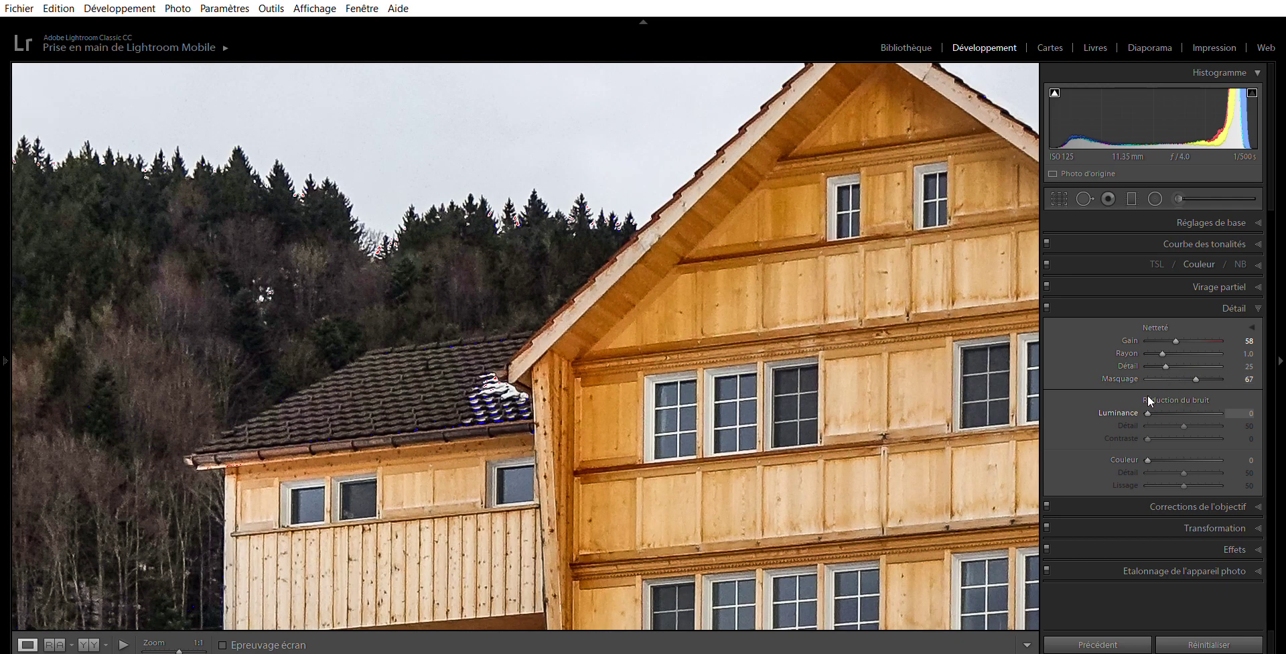
# Step: Set the luminance noise reduction to 33 and check its effect on the large house
pyautogui.moveTo(1148, 400); pyautogui.dragTo(1151, 401)
pyautogui.moveTo(1165, 401); pyautogui.dragTo(1171, 401)
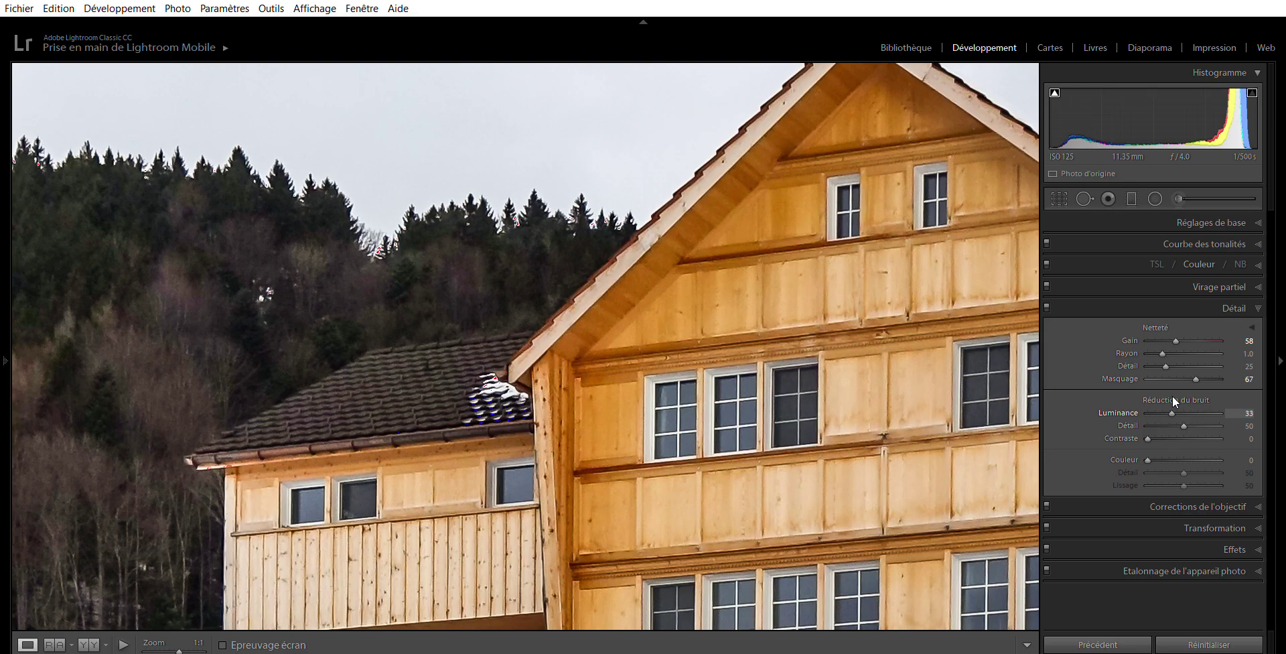
pyautogui.click(804, 333)
pyautogui.click(806, 336)
pyautogui.click(806, 336)
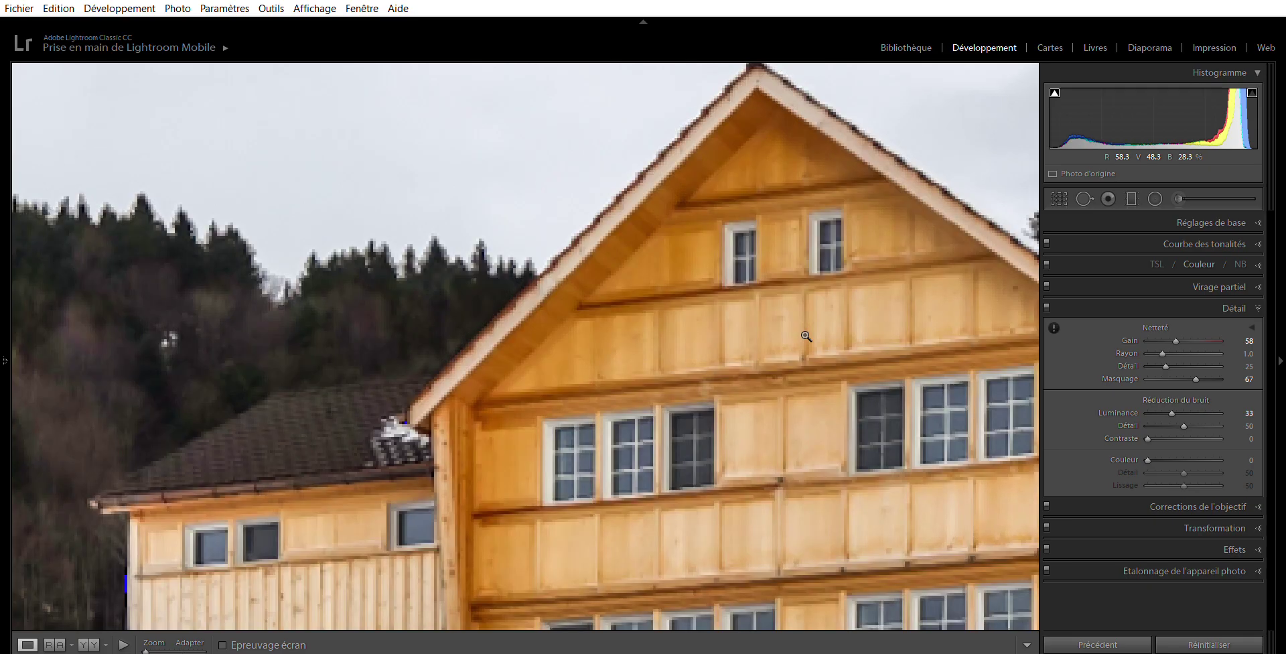
# Step: Compare the whole edited photo with the original side by side and return to the single-photo view
pyautogui.click(806, 336)
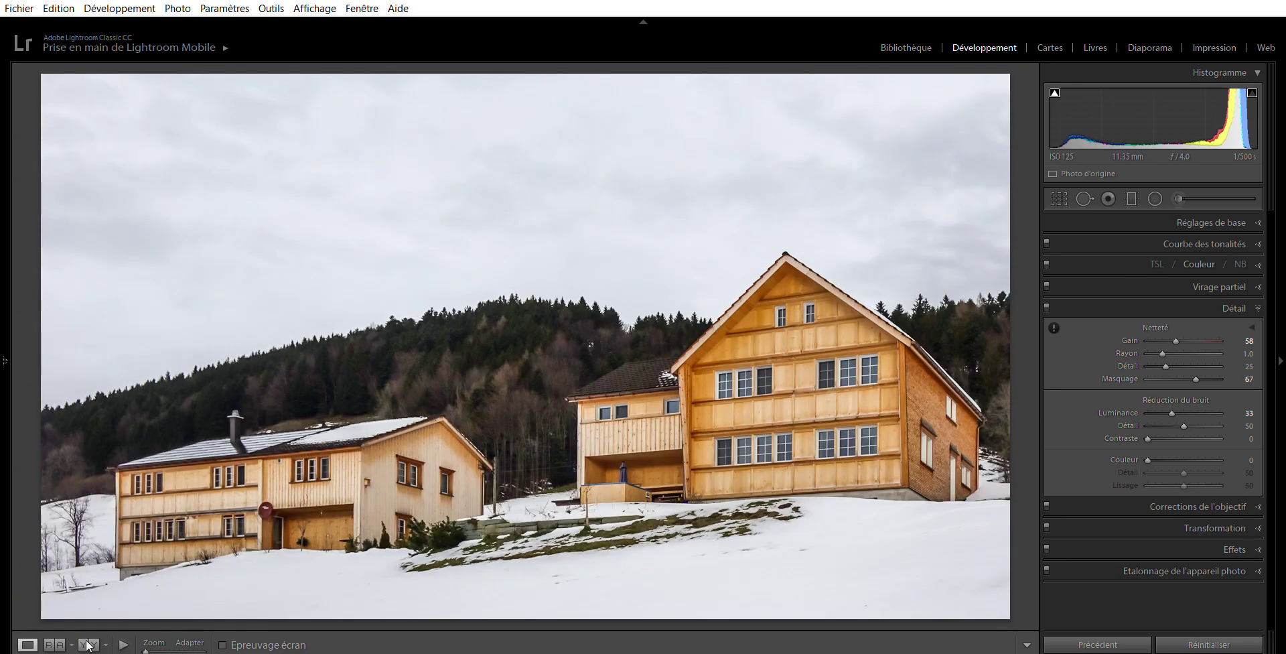
pyautogui.press('y')
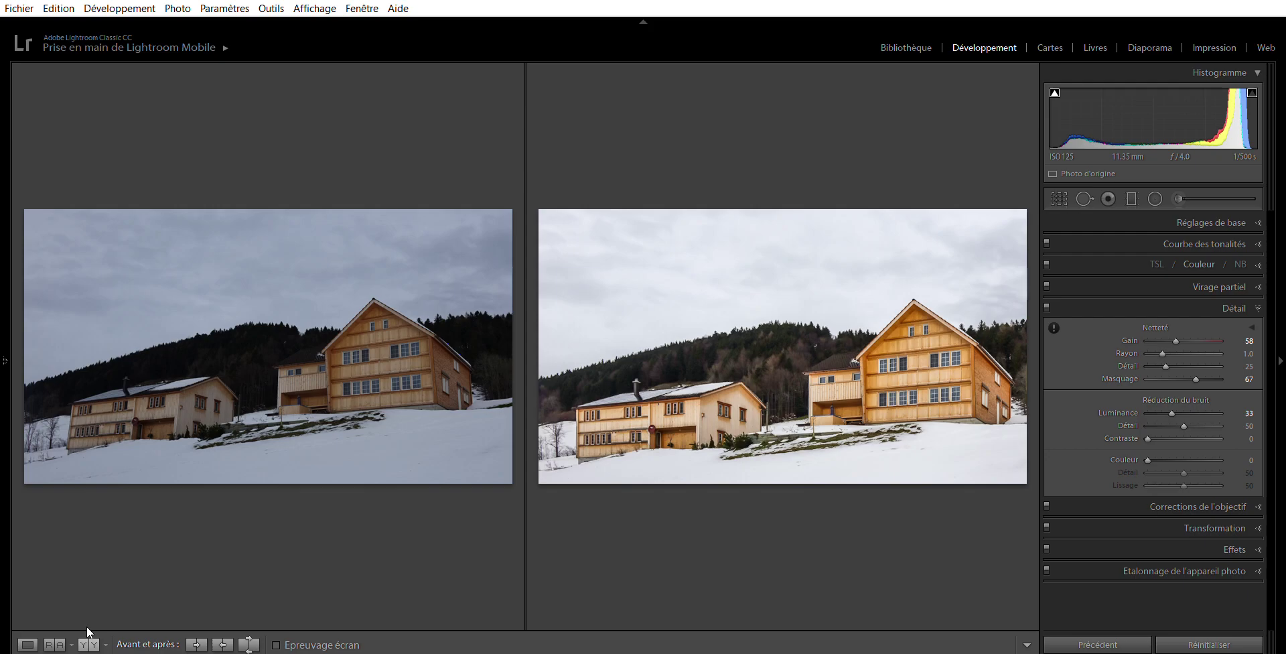
pyautogui.press('y')
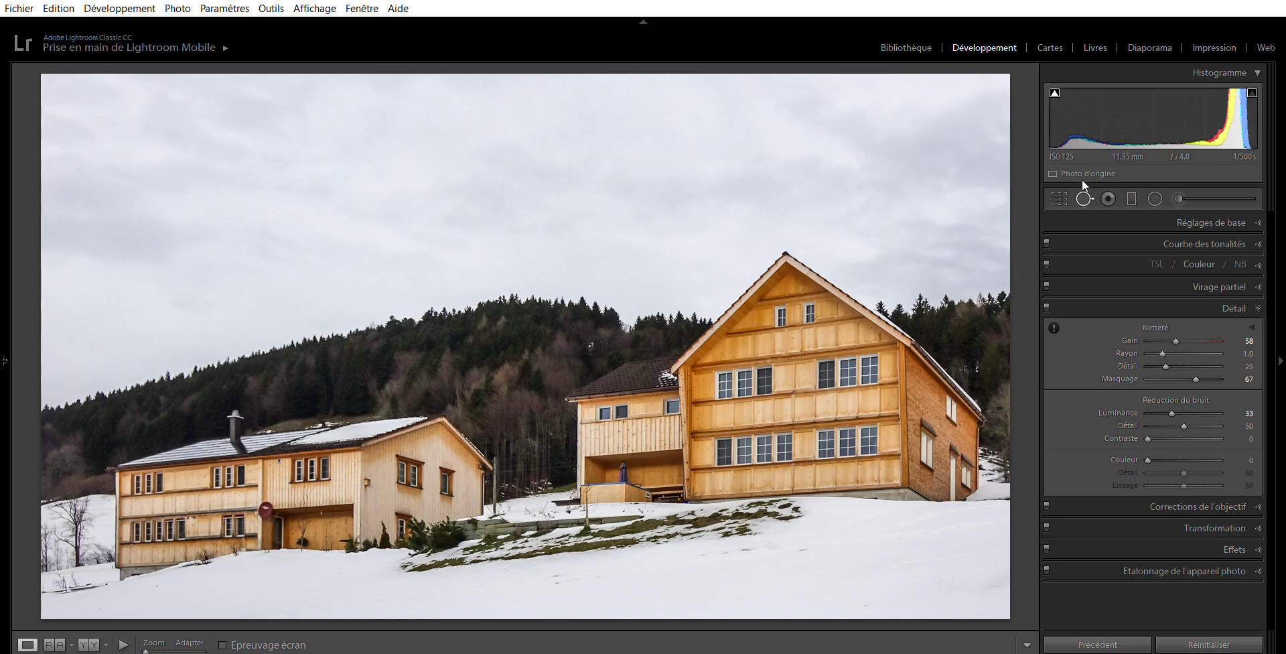
# Step: Clone out a spot in the forest between the houses at brush size 56 and another beside the large house's right roof edge at size 60
pyautogui.click(1083, 198)
pyautogui.press('[')
pyautogui.press('[')
pyautogui.press('[')
pyautogui.press('[')
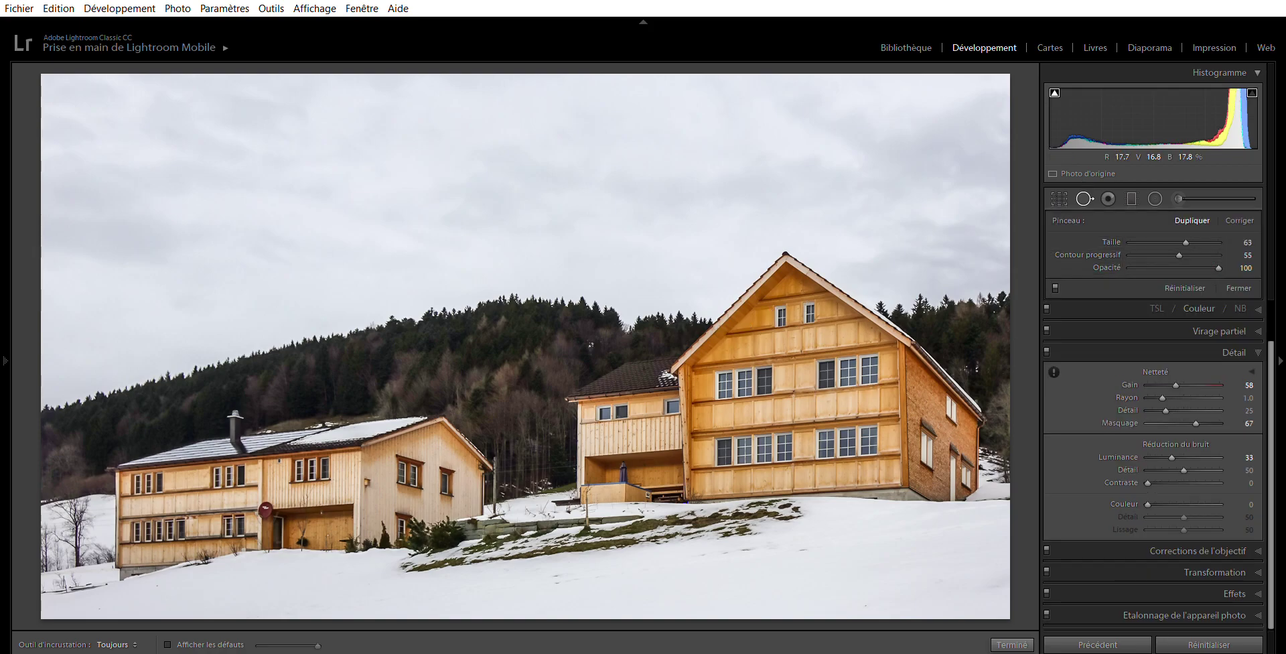
pyautogui.press('[')
pyautogui.press('[')
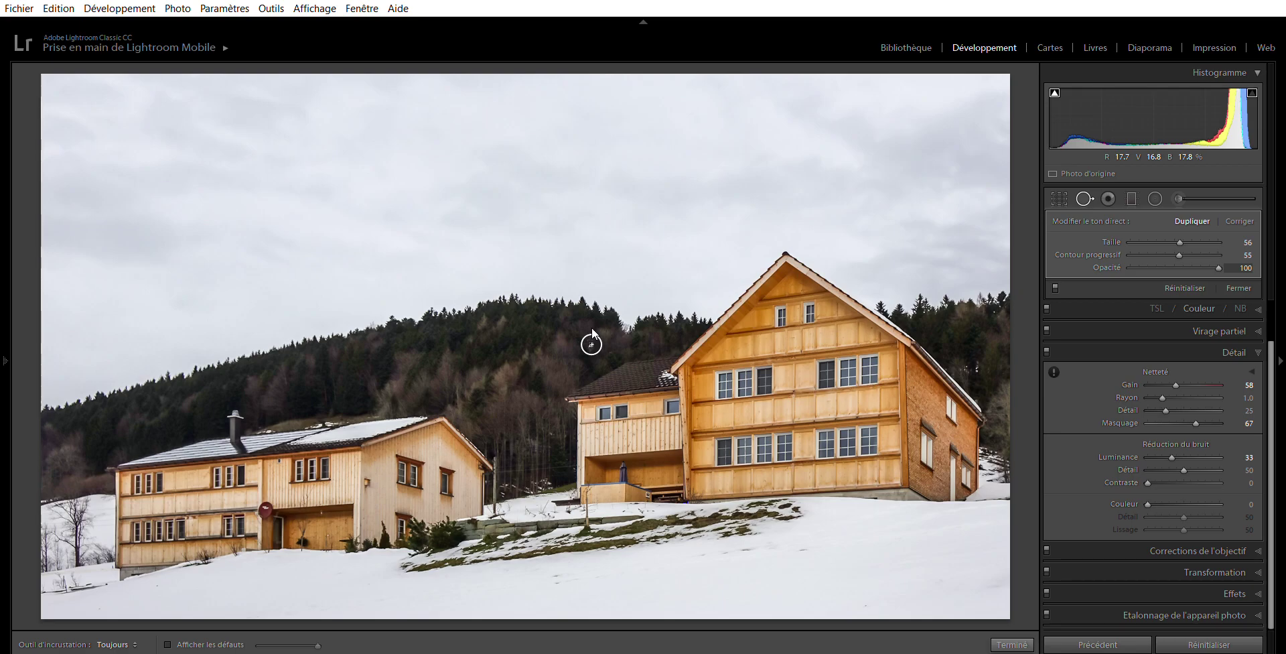
pyautogui.click(592, 344)
pyautogui.press(']')
pyautogui.click(973, 369)
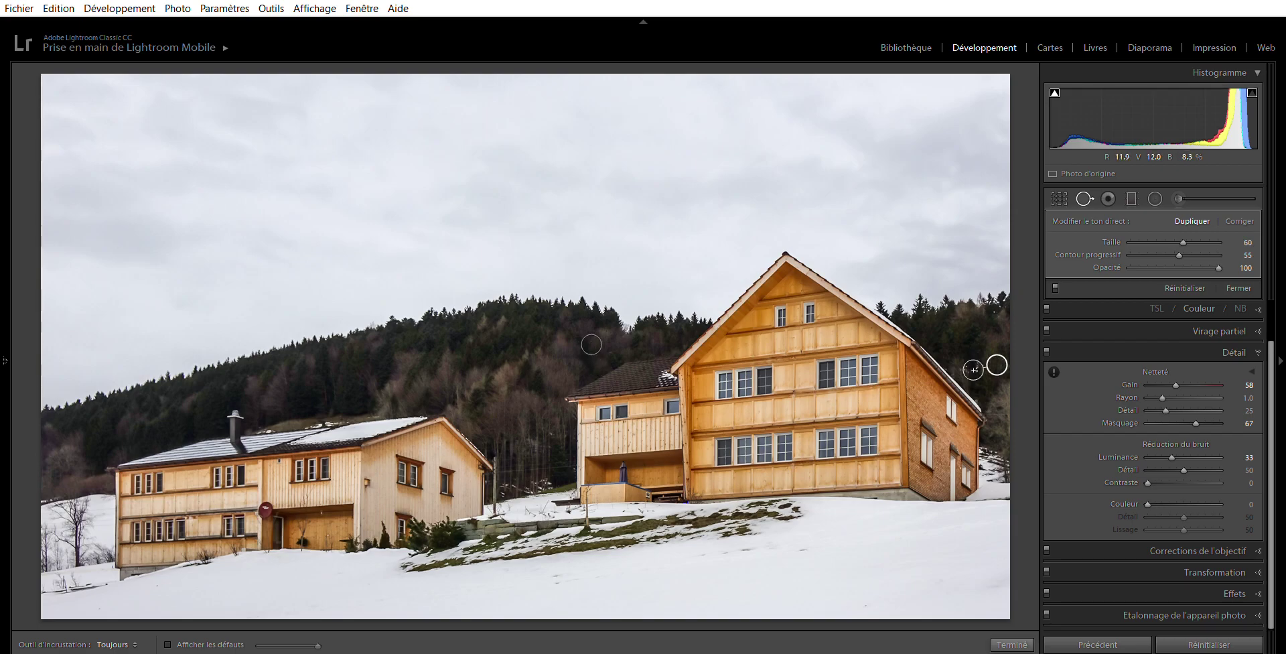
# Step: Clone out a third spot in the forest beyond the large house's right roof slope at brush size 43 and finish the spot removal
pyautogui.press('[')
pyautogui.press('[')
pyautogui.click(996, 312)
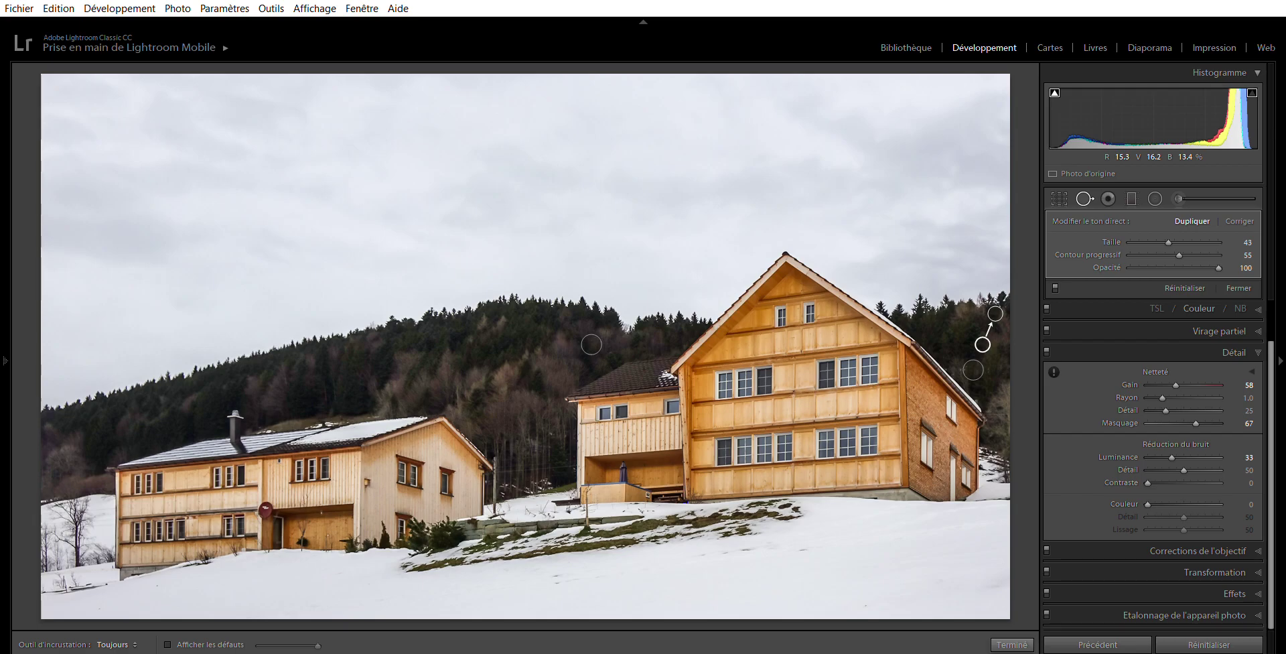
pyautogui.click(1018, 643)
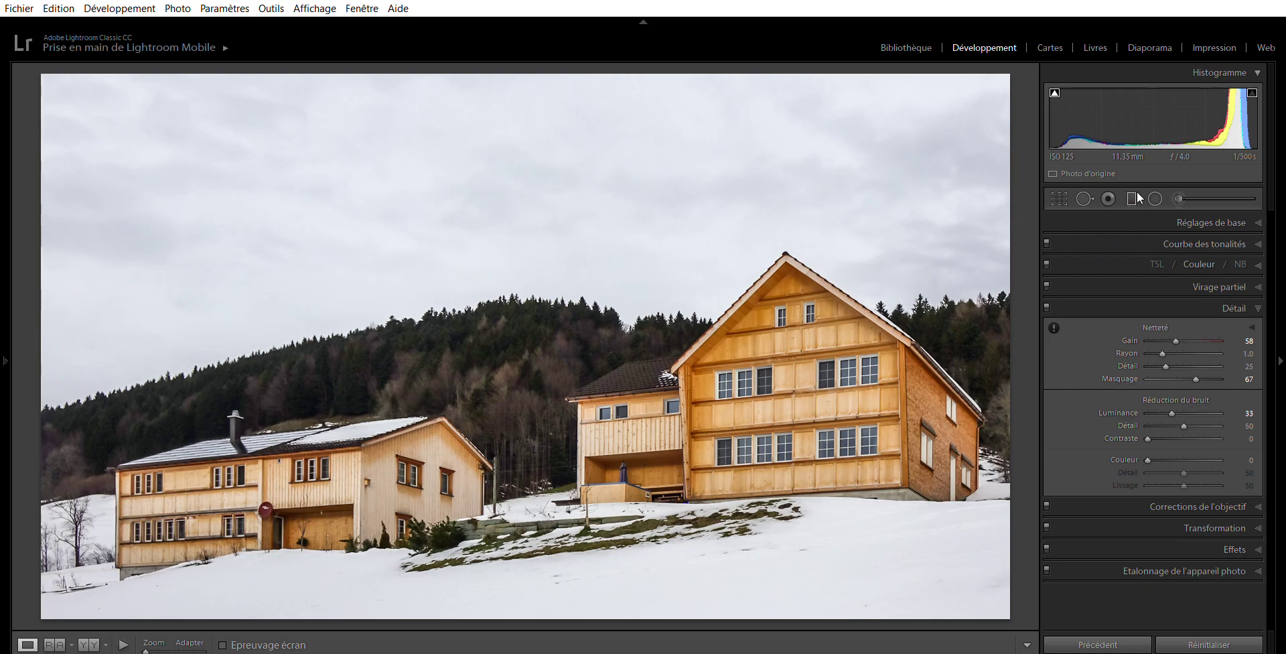
# Step: Darken the sky with a level graduated filter fading out at the forest, using exposure −0.53 and highlights −53, checking its extent with the mask overlay
pyautogui.press('m')
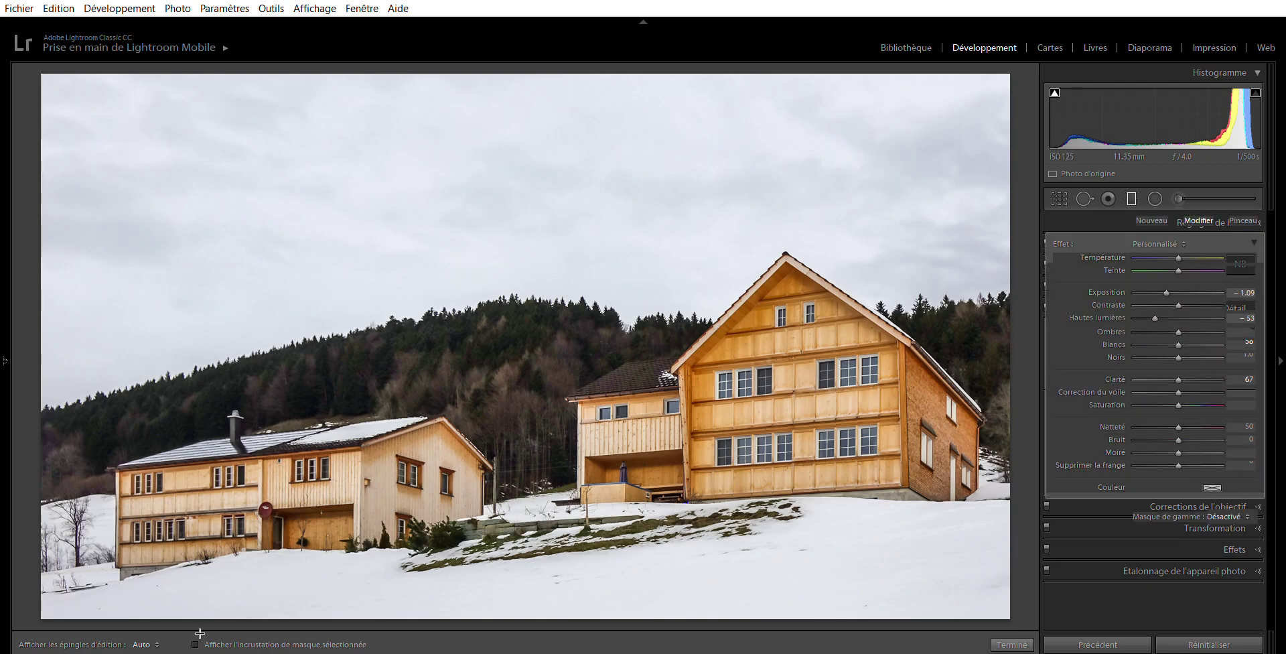
pyautogui.press('o')
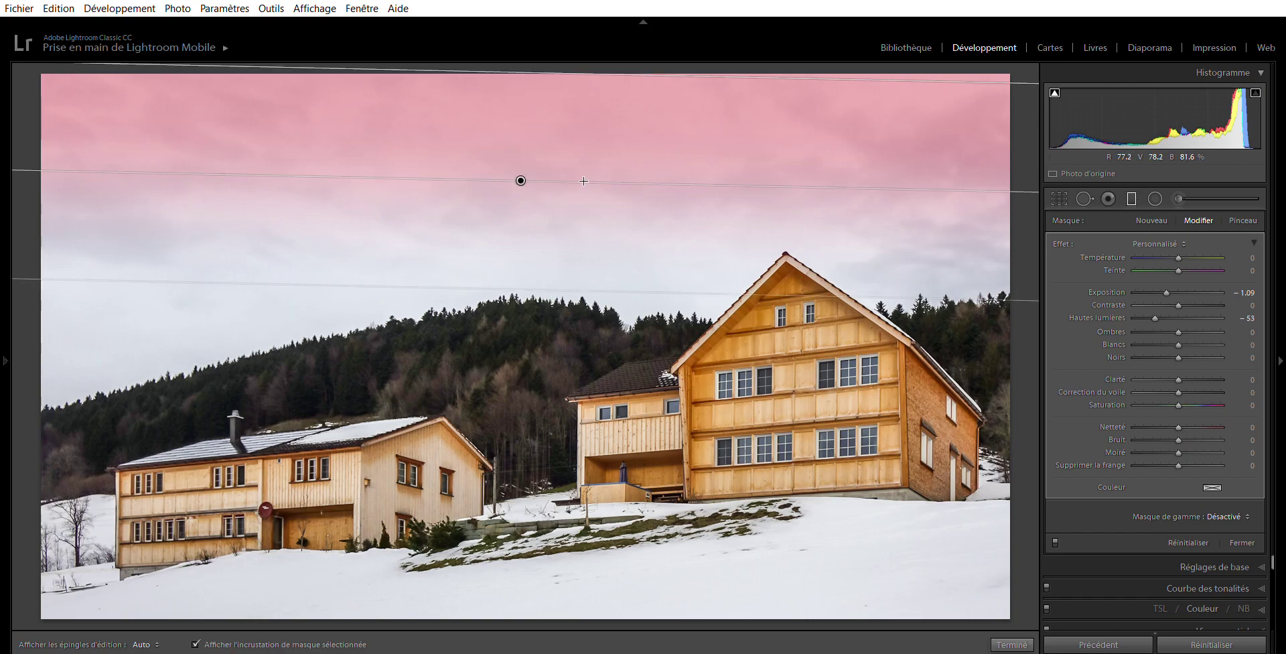
pyautogui.moveTo(526, 188); pyautogui.dragTo(534, 229)
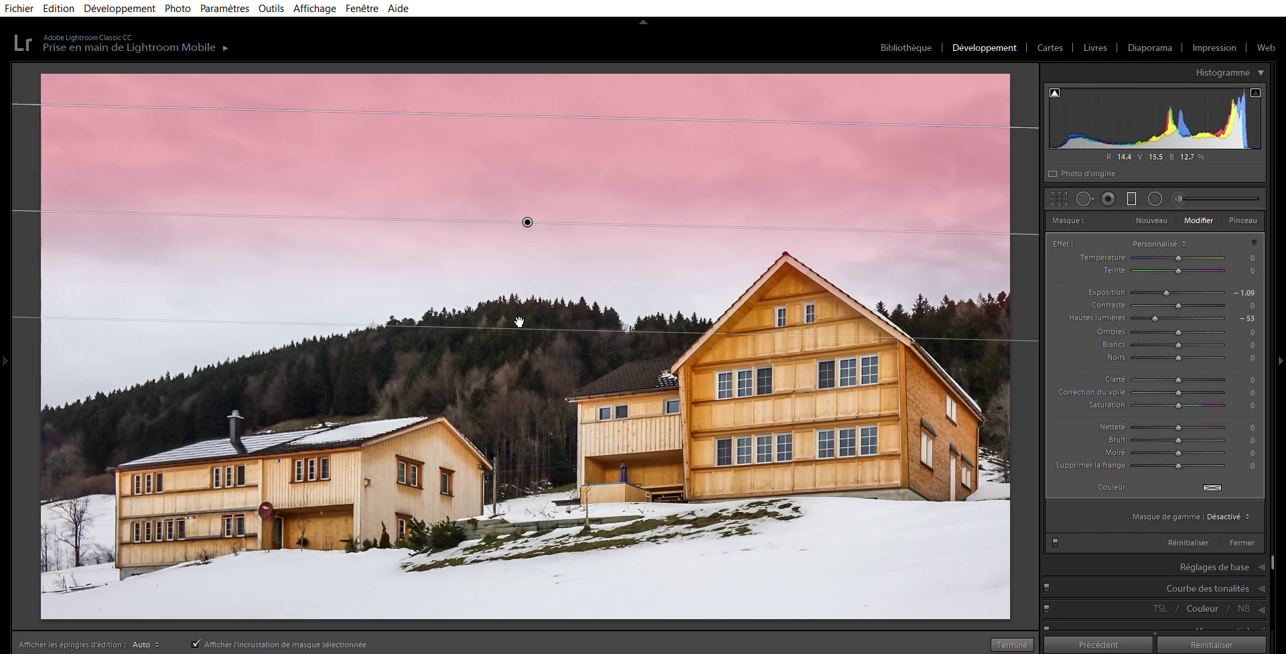
pyautogui.moveTo(673, 215); pyautogui.dragTo(690, 212)
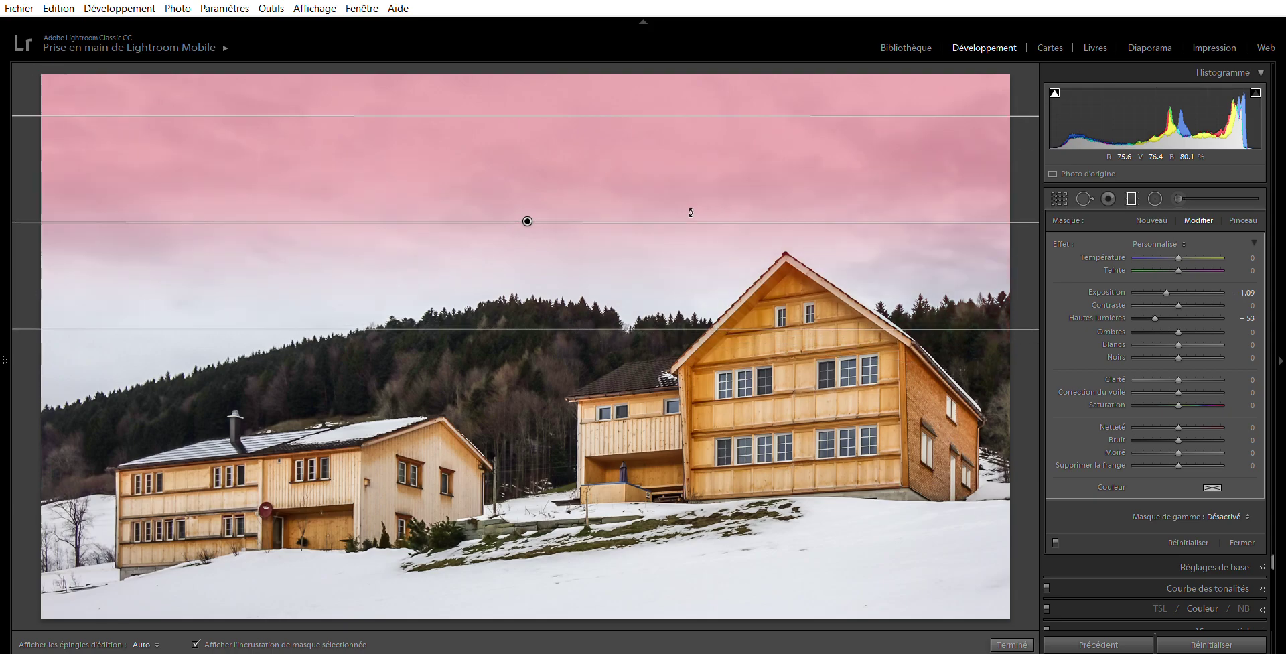
pyautogui.moveTo(534, 215); pyautogui.dragTo(540, 229)
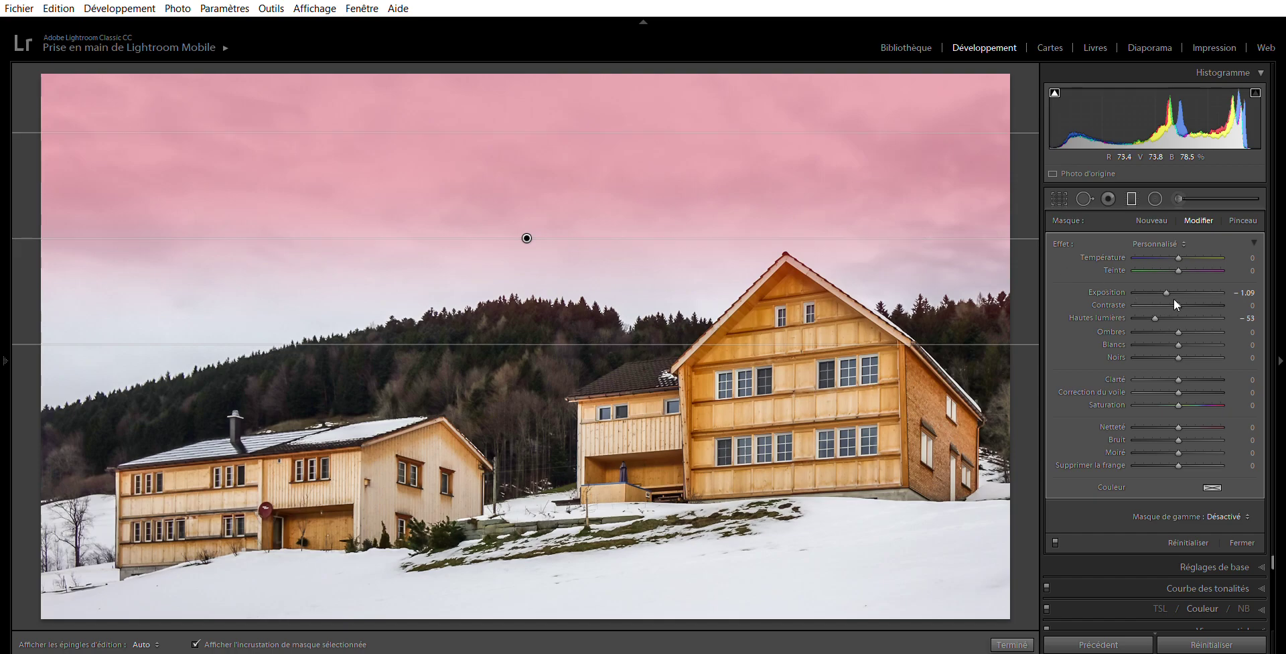
pyautogui.moveTo(1166, 292); pyautogui.dragTo(1172, 292)
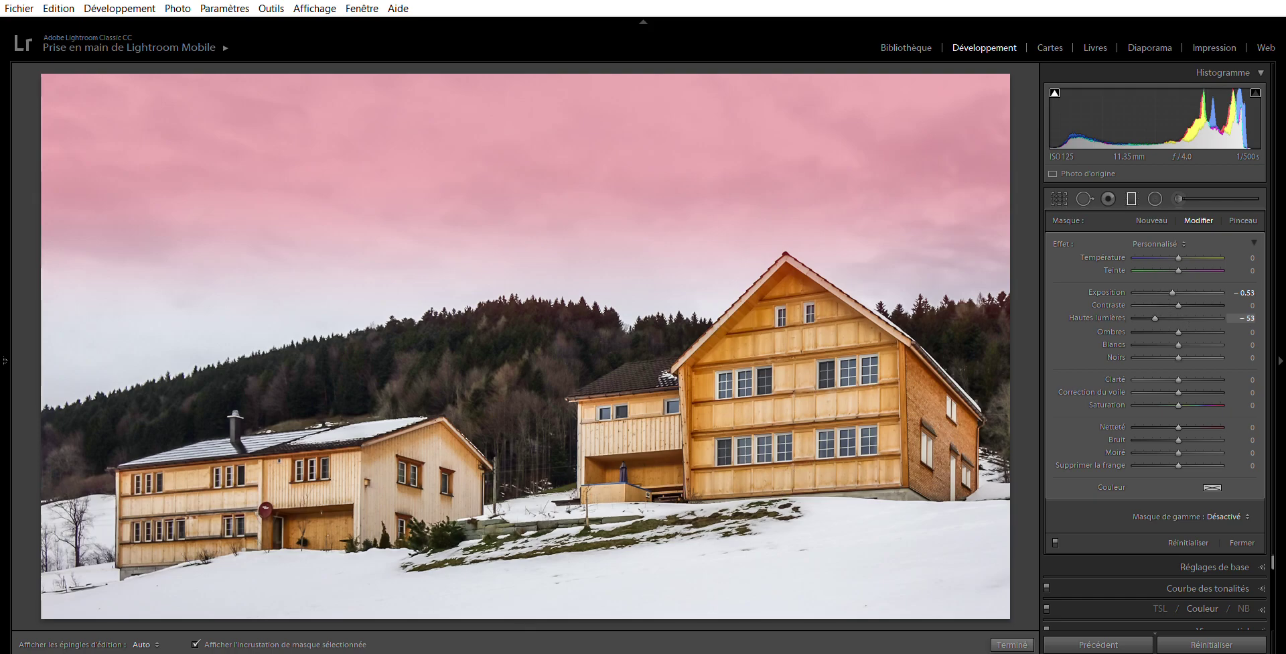
pyautogui.press('o')
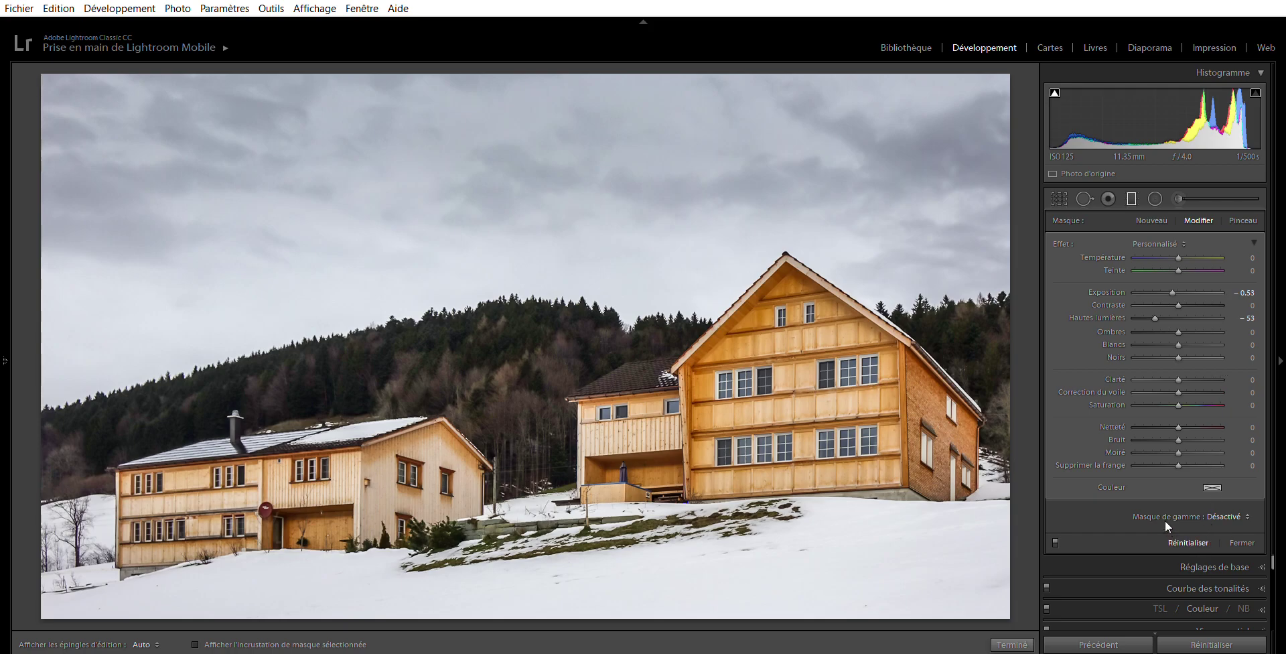
pyautogui.click(1061, 193)
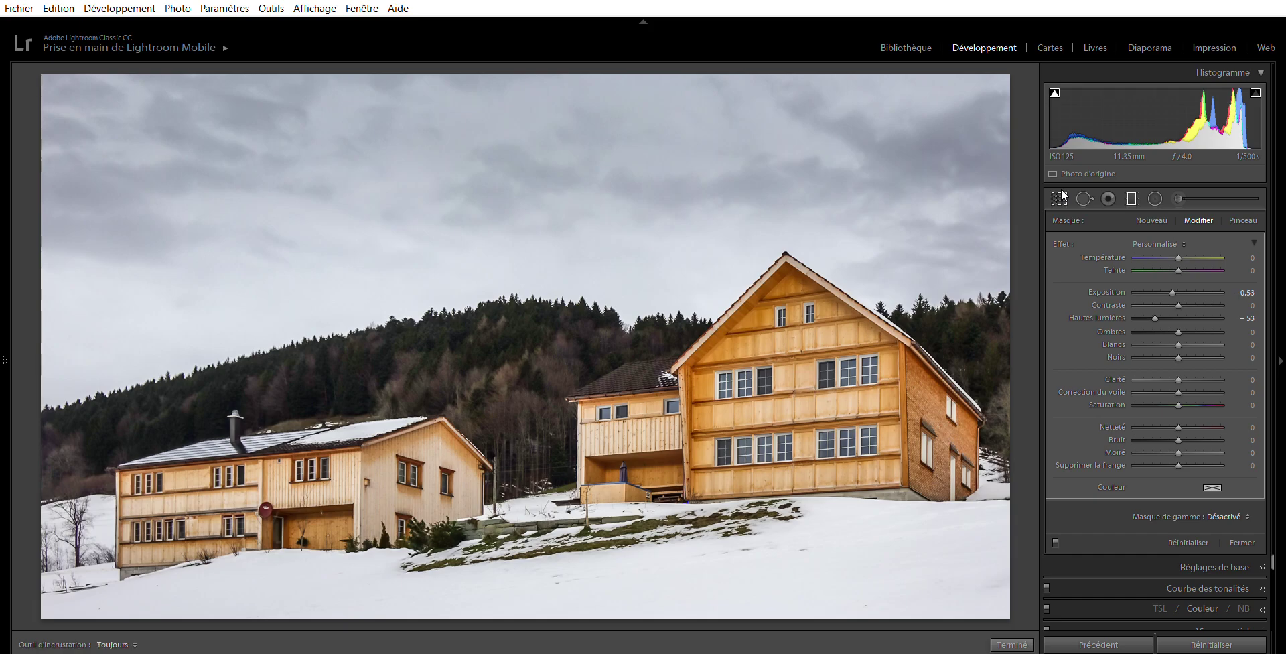
pyautogui.click(1072, 199)
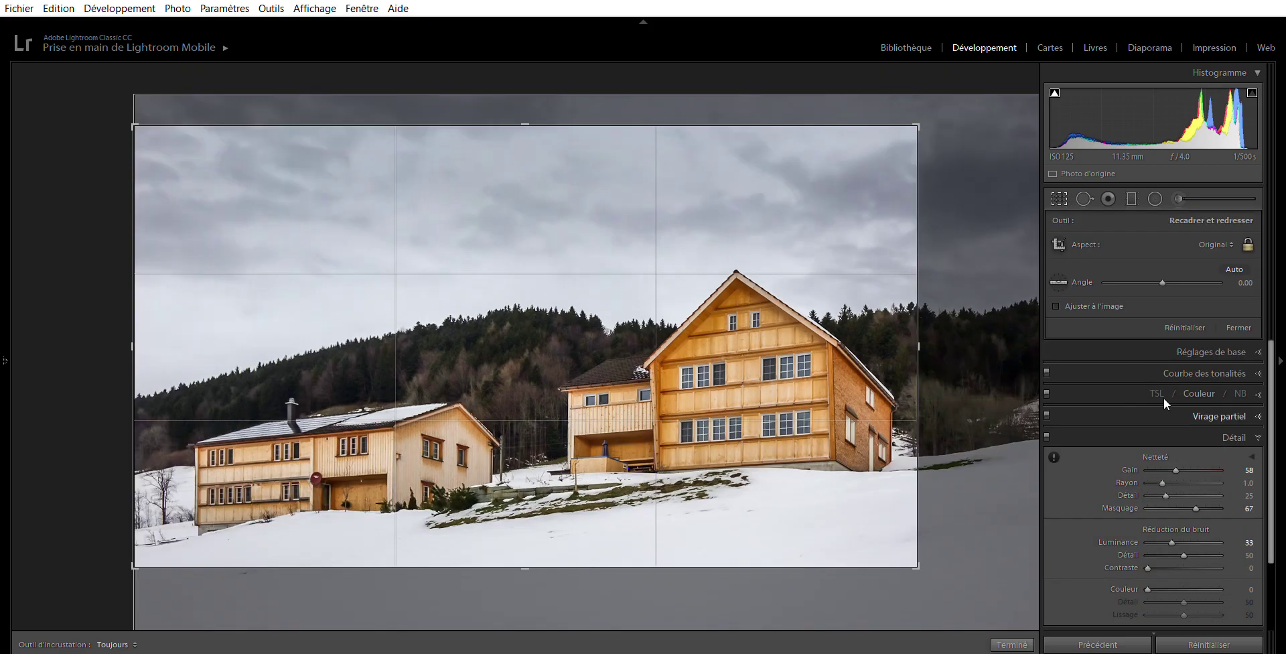
pyautogui.click(1019, 640)
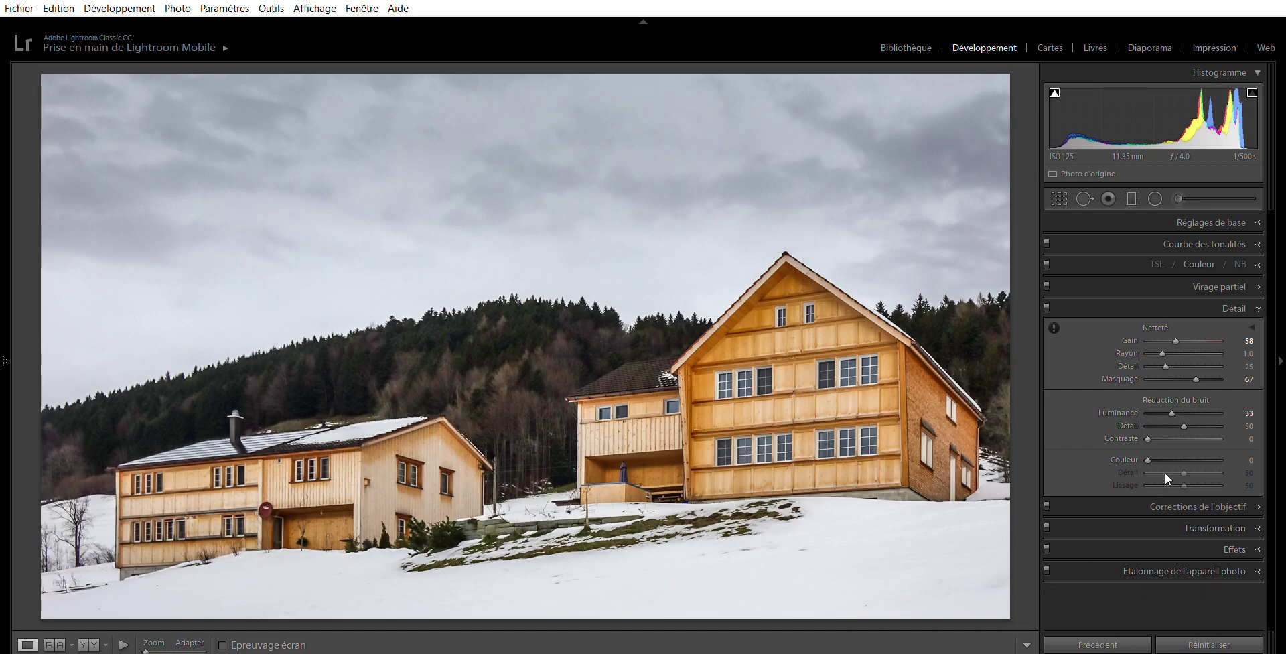
# Step: Darken the photo's edges with a post-crop vignette gain of −9 and set the dehaze level to +6
pyautogui.click(1233, 534)
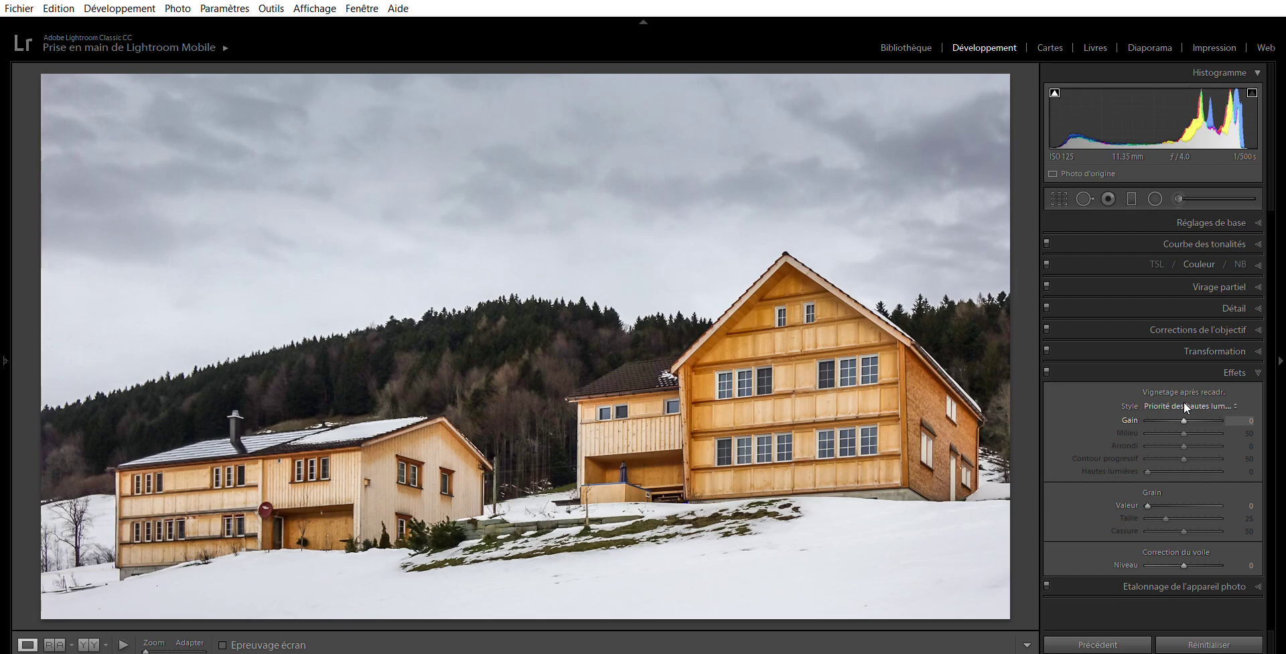
pyautogui.press('Up')
pyautogui.press('Down')
pyautogui.press('Down')
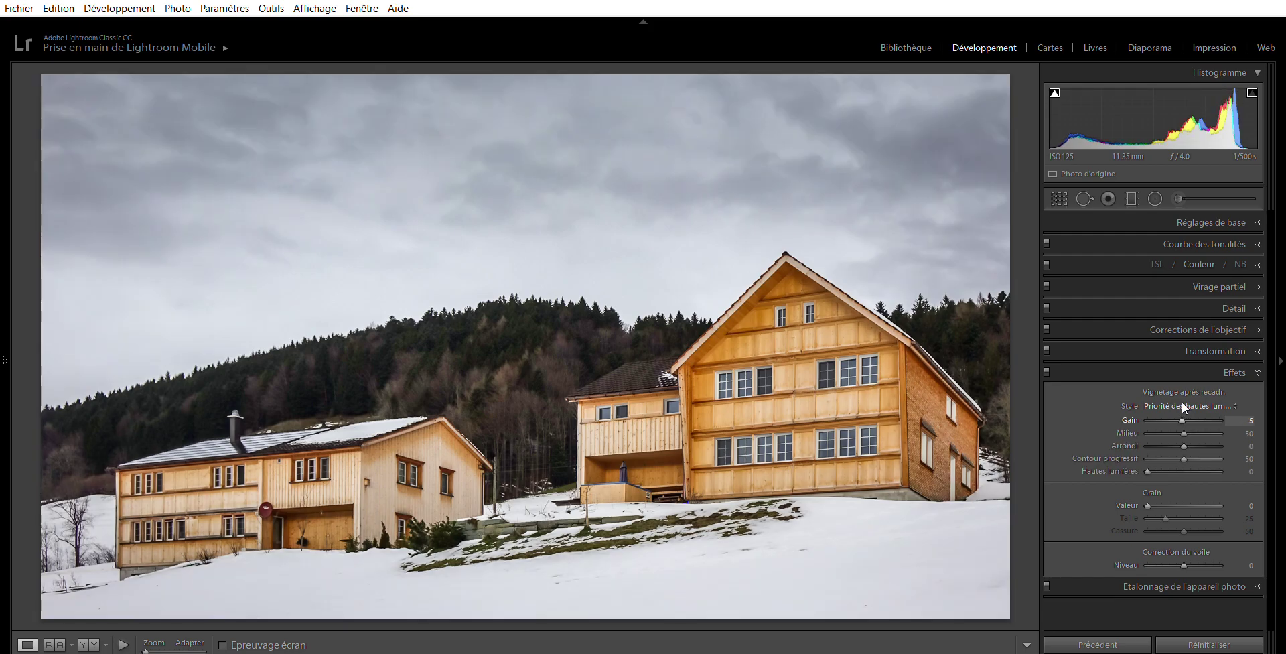
pyautogui.press('Down')
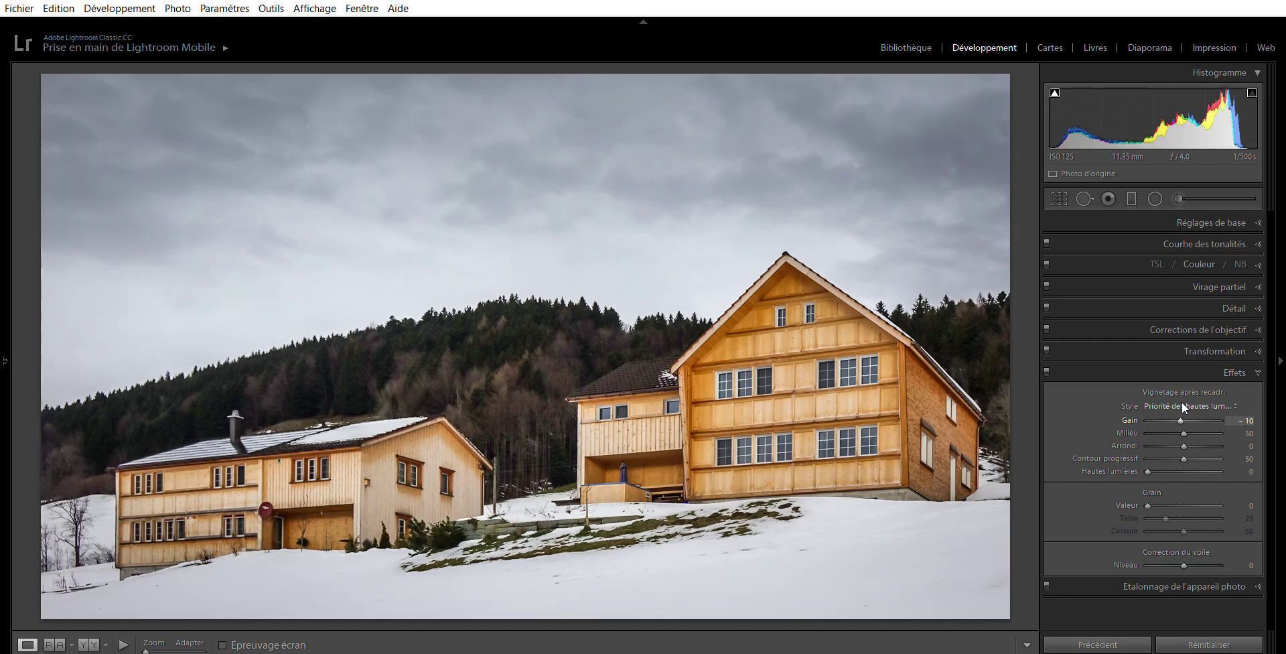
pyautogui.press('Up')
pyautogui.press('Up')
pyautogui.press('Up')
pyautogui.press('Up')
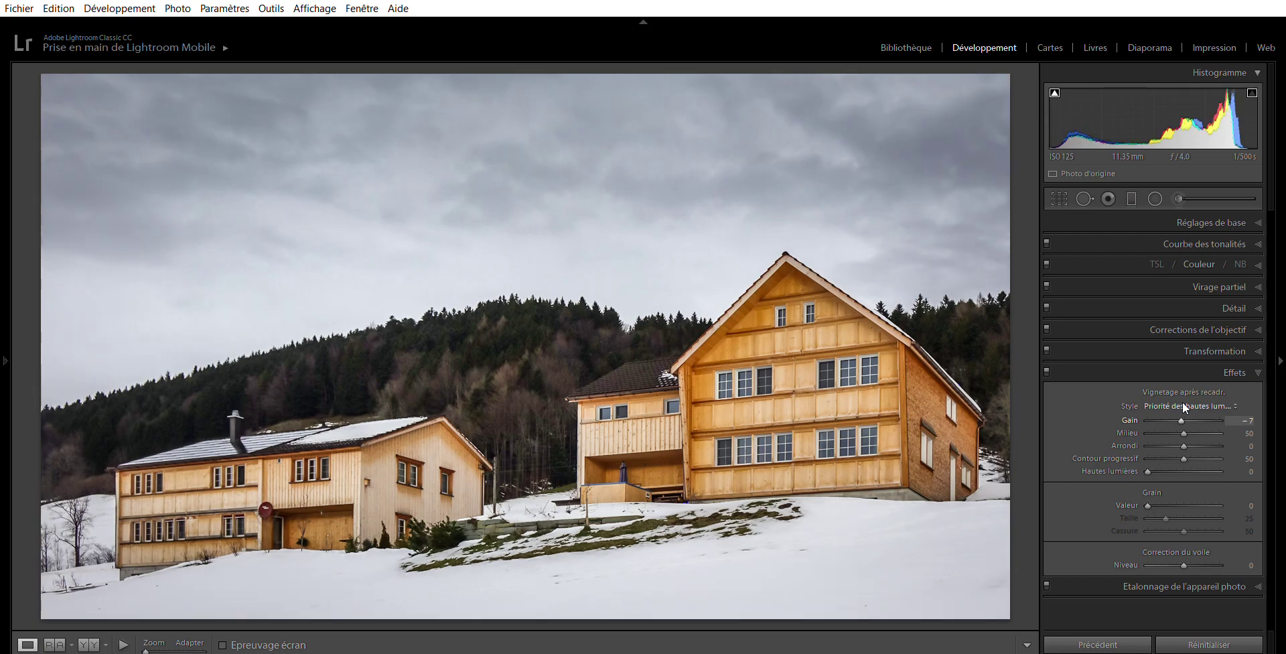
pyautogui.moveTo(1180, 419)
pyautogui.mouseDown()
pyautogui.moveTo(1140, 411)
pyautogui.moveTo(1210, 412)
pyautogui.moveTo(1182, 412)
pyautogui.mouseUp()
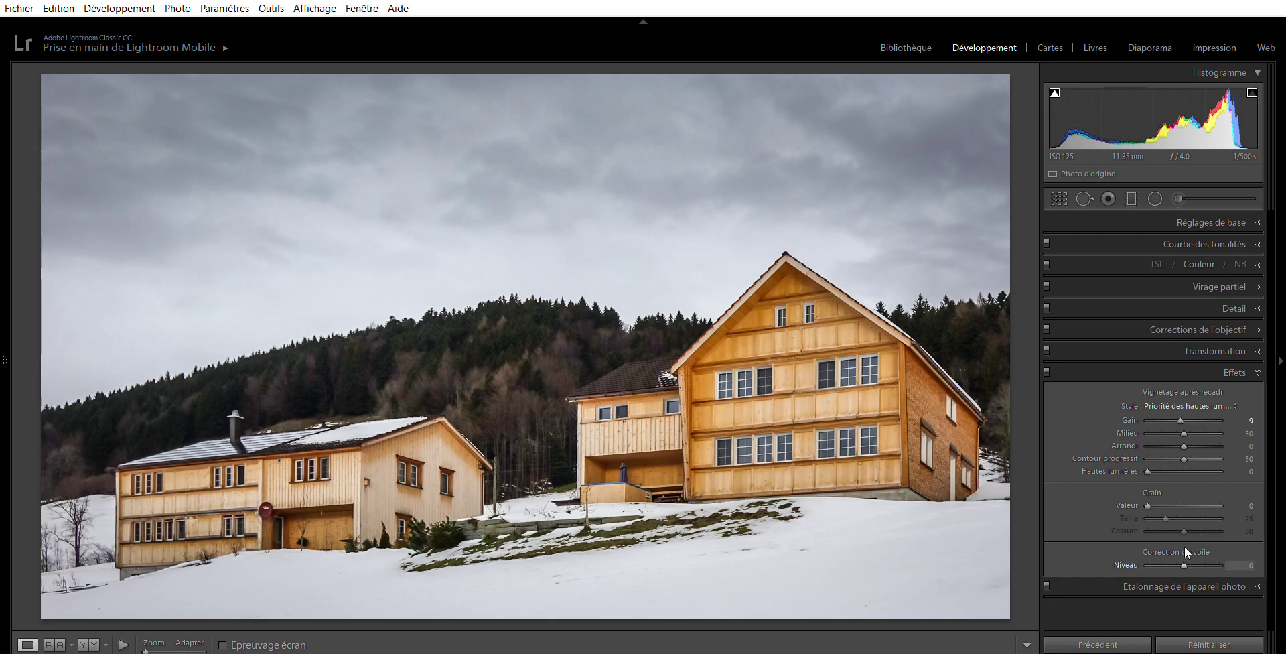
pyautogui.press('Up')
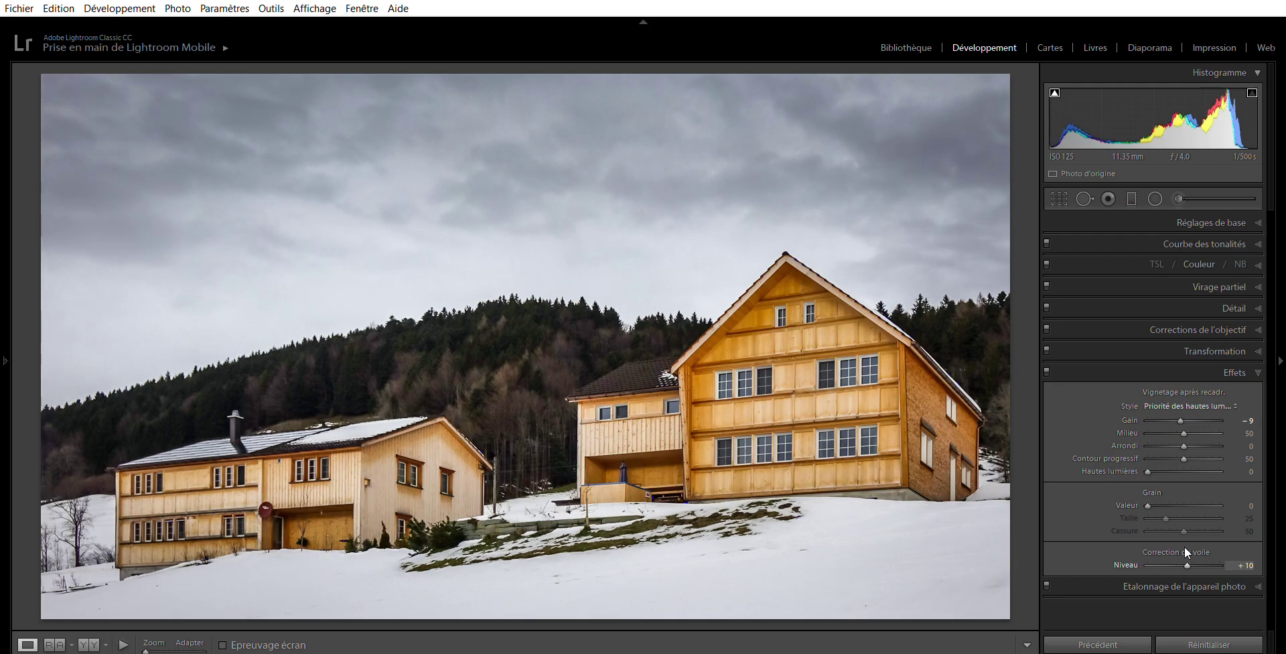
pyautogui.moveTo(1186, 547)
pyautogui.mouseDown()
pyautogui.moveTo(1213, 551)
pyautogui.moveTo(1140, 546)
pyautogui.moveTo(1184, 550)
pyautogui.mouseUp()
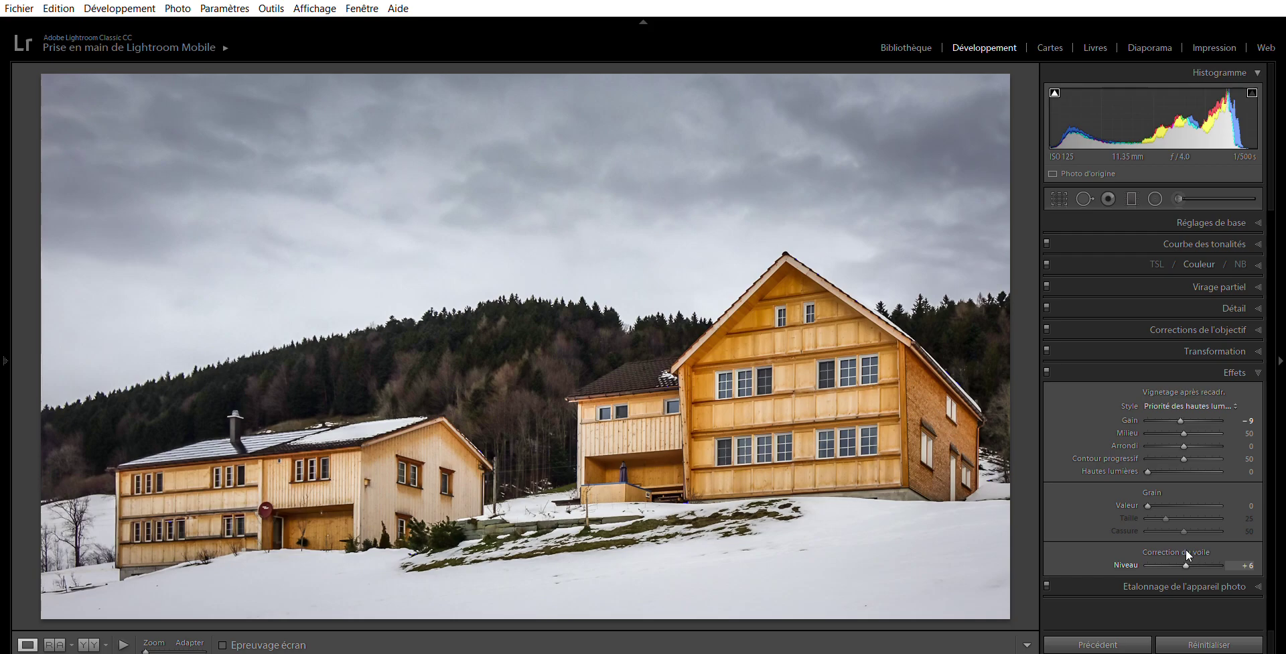